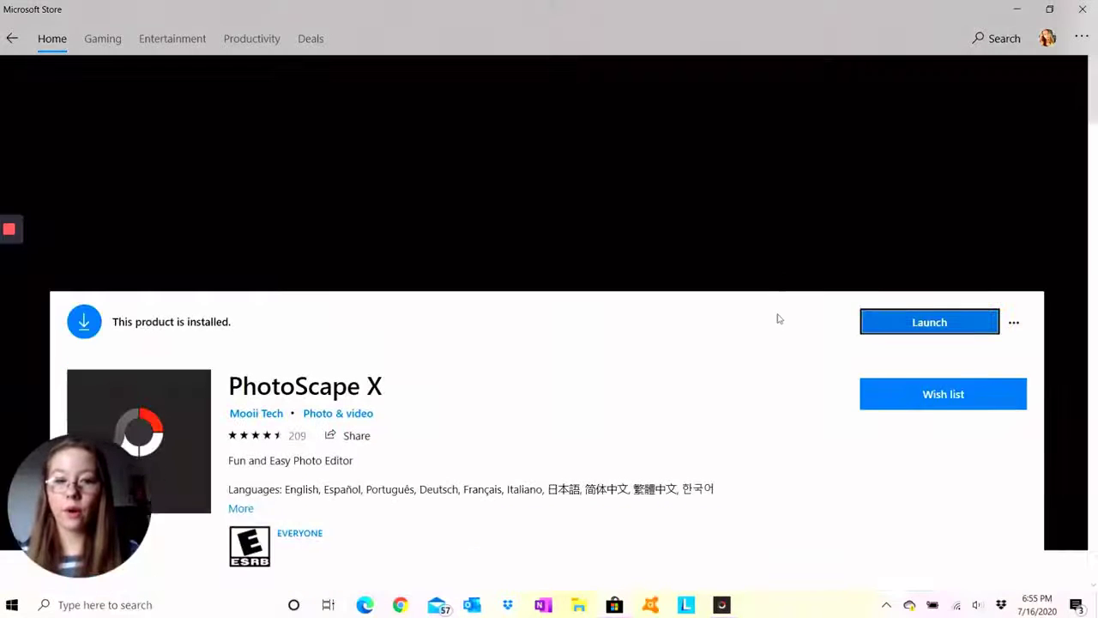
Search the Microsoft Store for "photoscape".
scroll(826, 370, "down", 1)
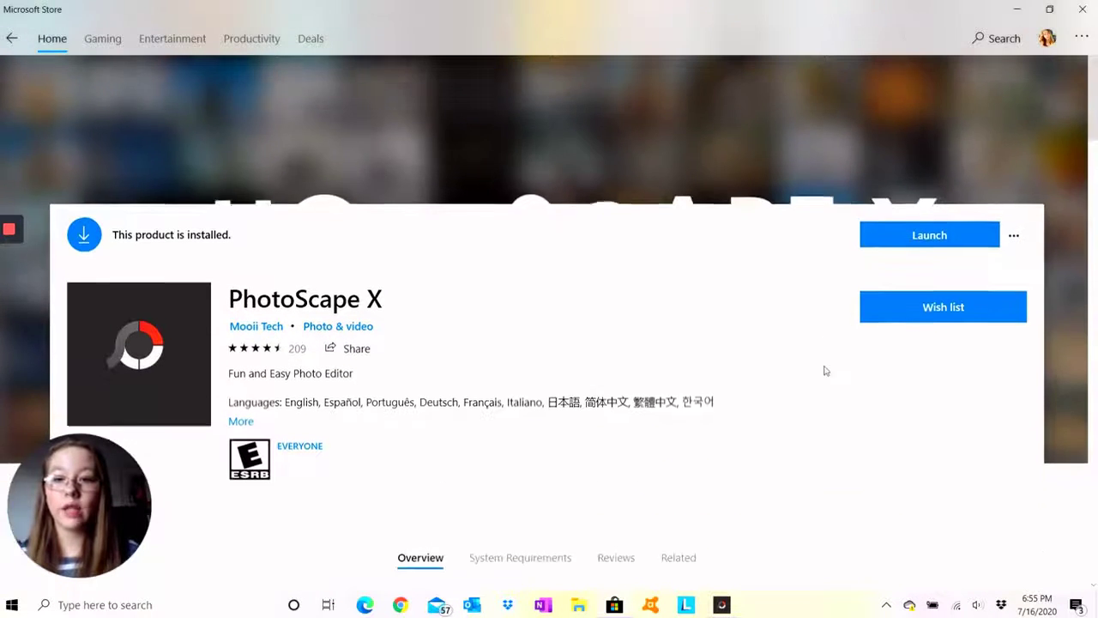
scroll(952, 154, "up", 1)
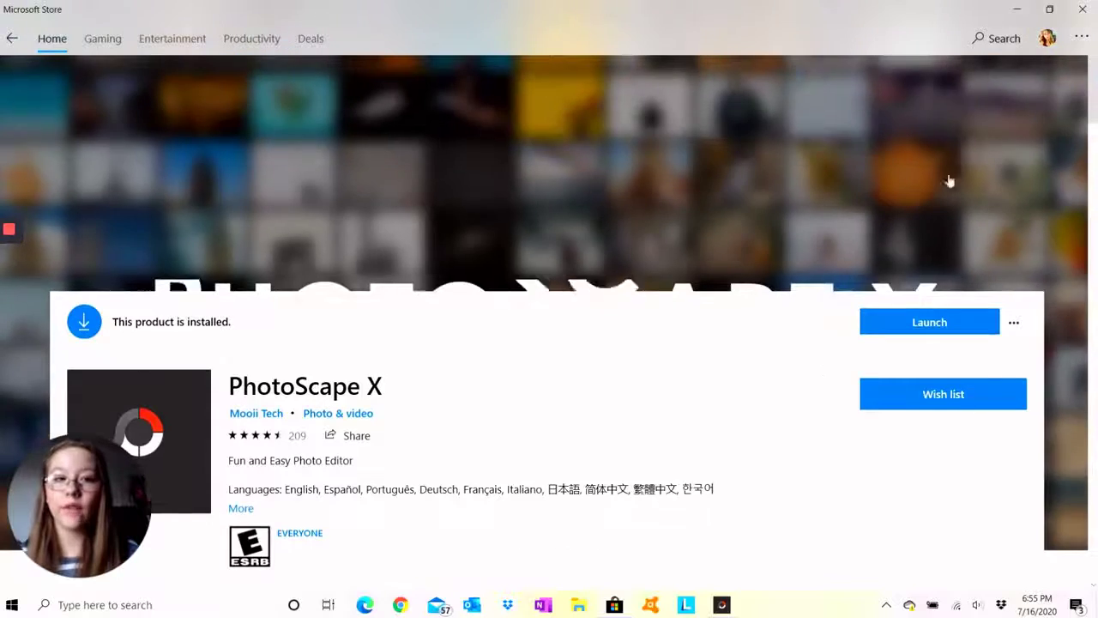
left_click(998, 39)
type("photo")
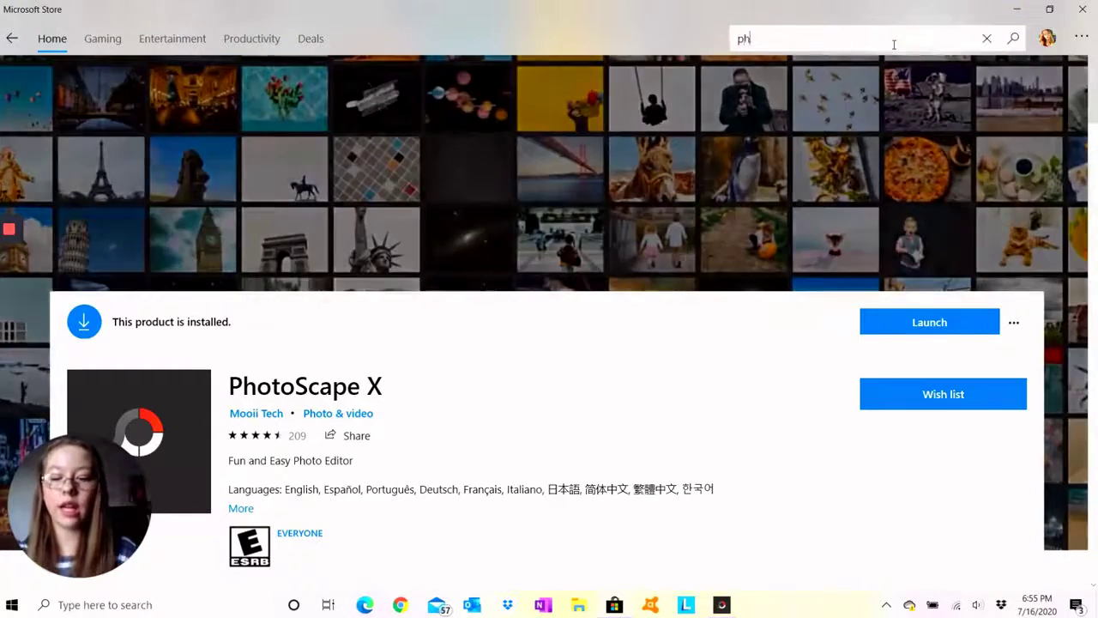
type("scape")
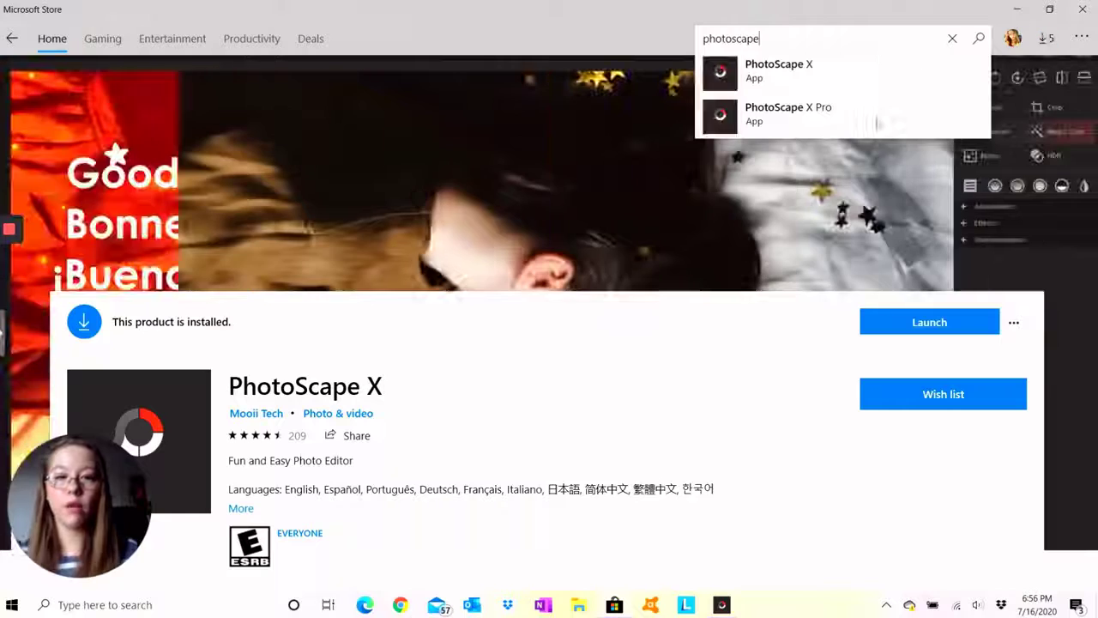
left_click(876, 115)
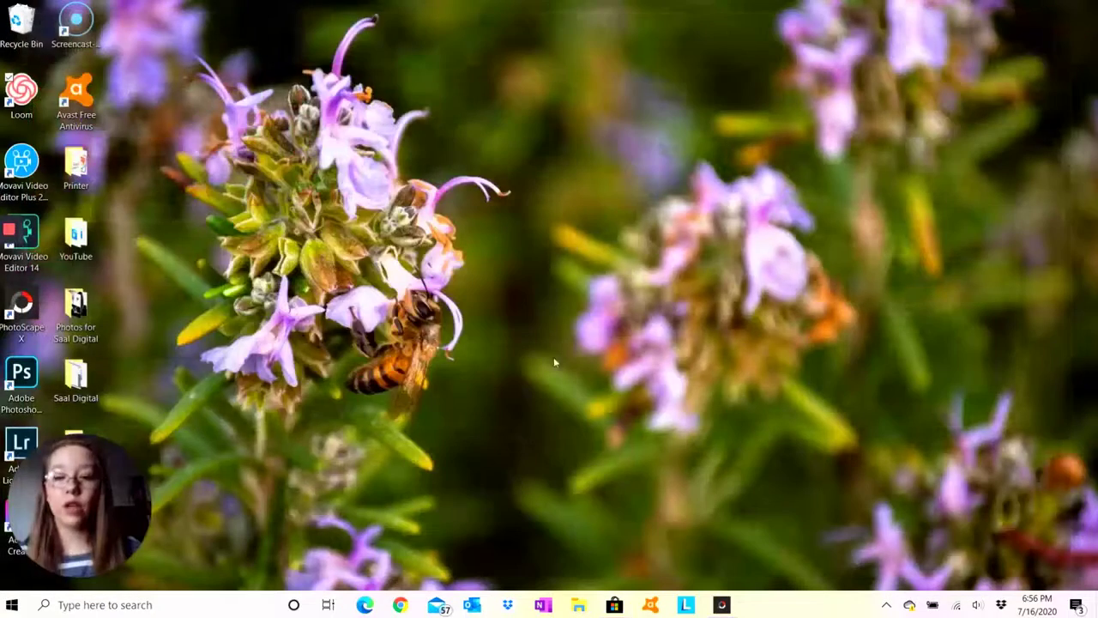
Switch to PhotoScape X and open the red and blue bubbles photo from the Photos for Saal Digital folder.
left_click(721, 605)
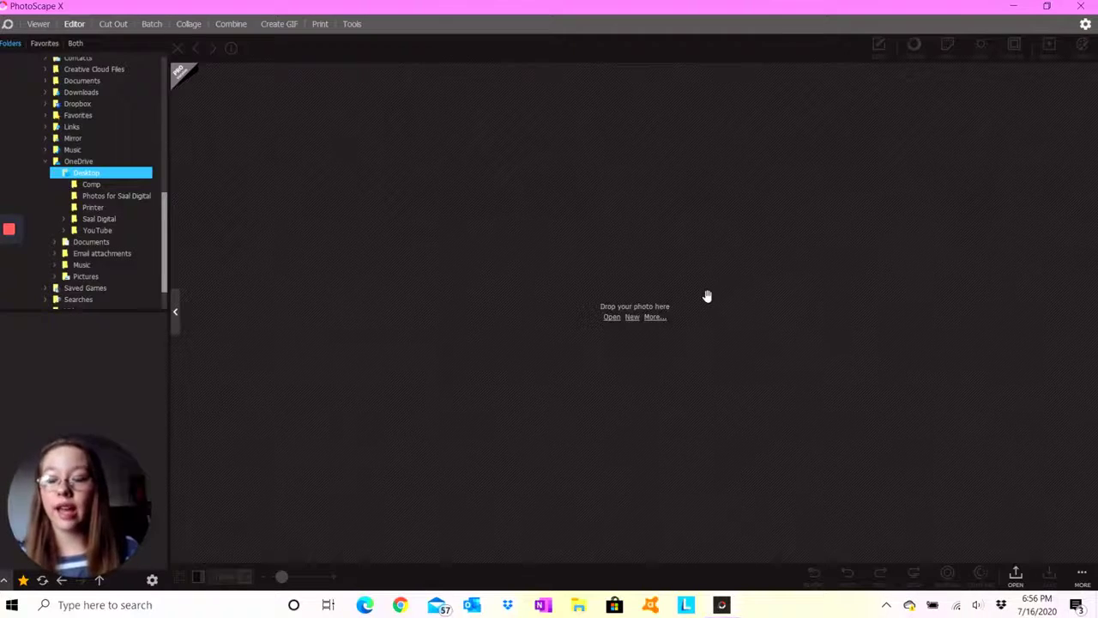
left_click(126, 222)
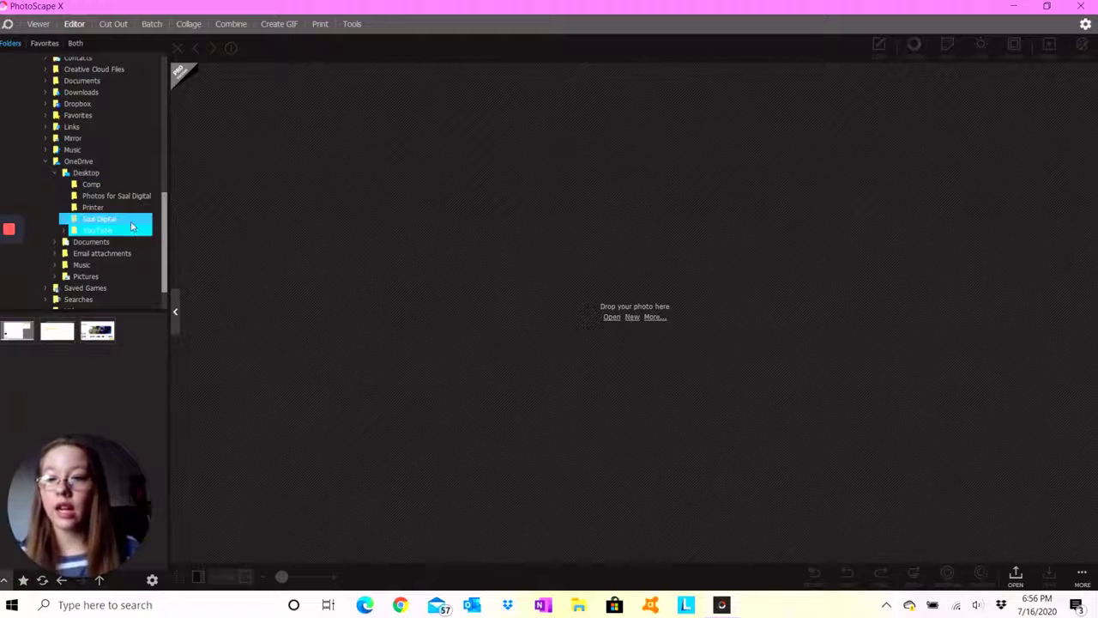
left_click(115, 195)
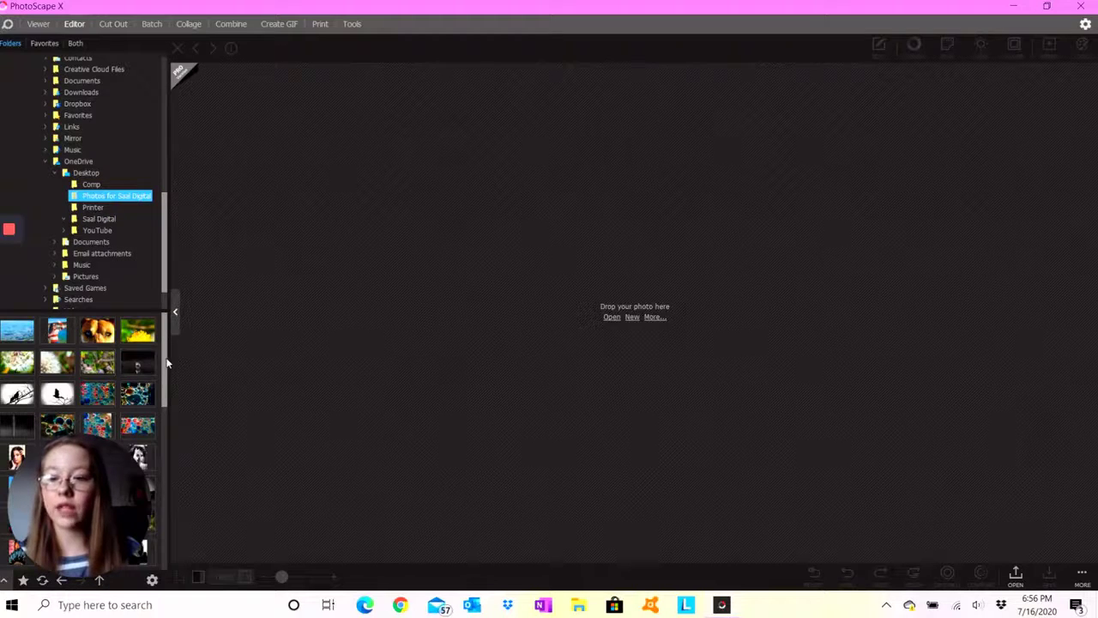
left_click(92, 426)
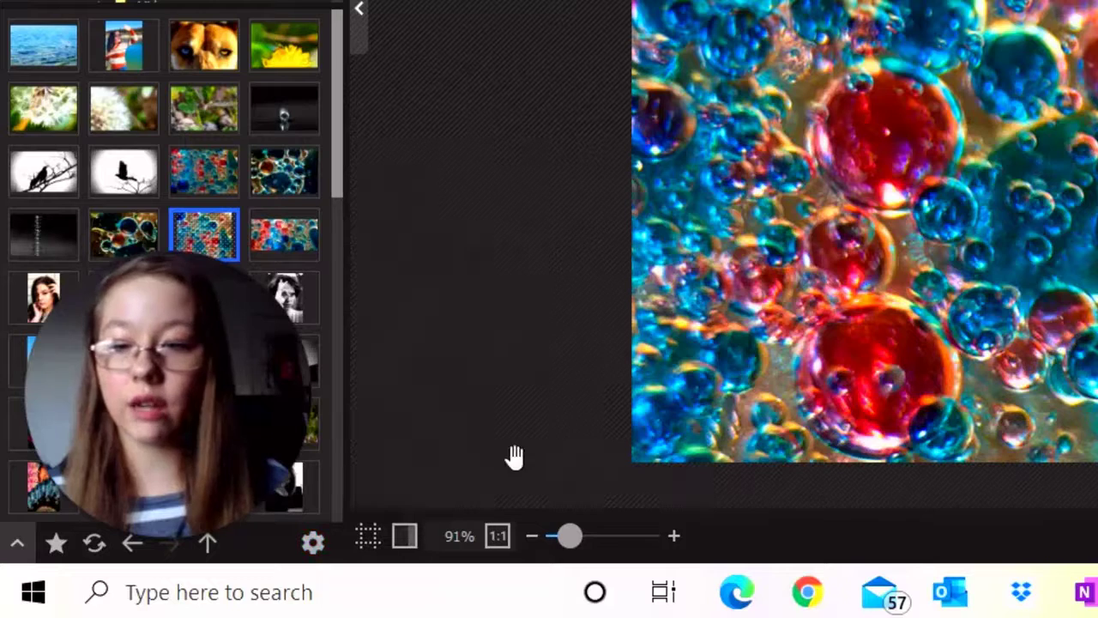
Preview the edge guide lines and the lighter canvas background around the photo, switching each off again.
left_click(361, 540)
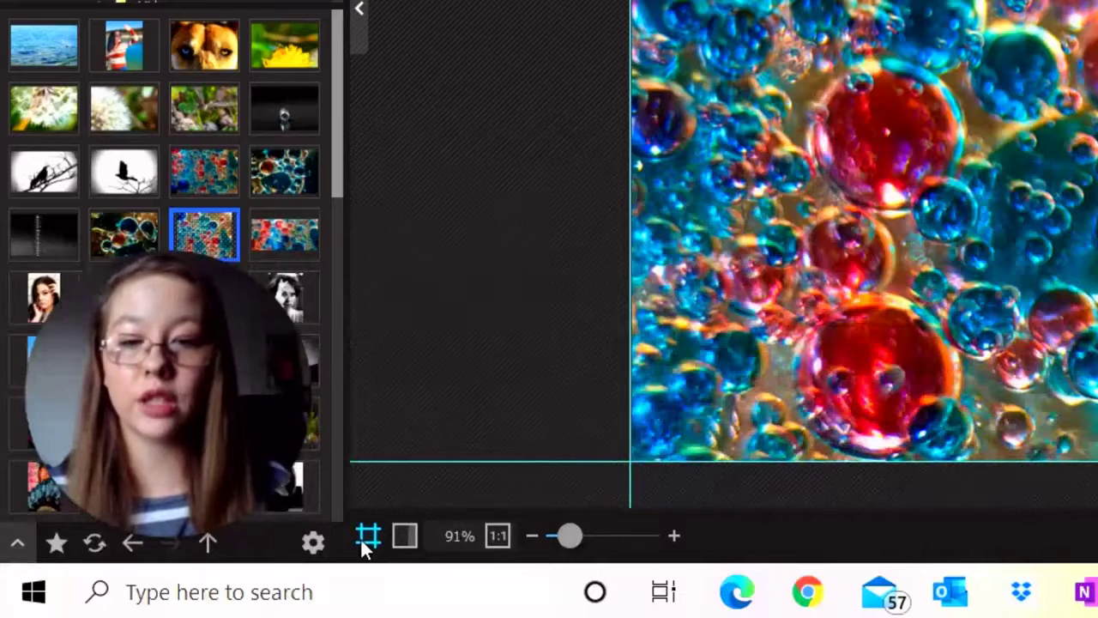
left_click(361, 540)
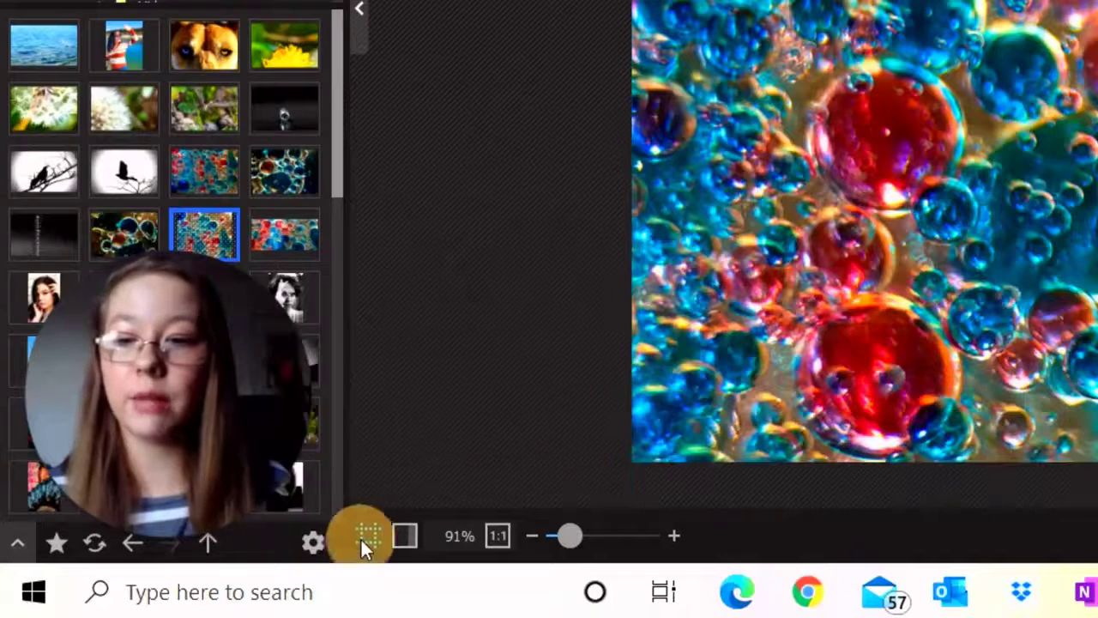
left_click(406, 535)
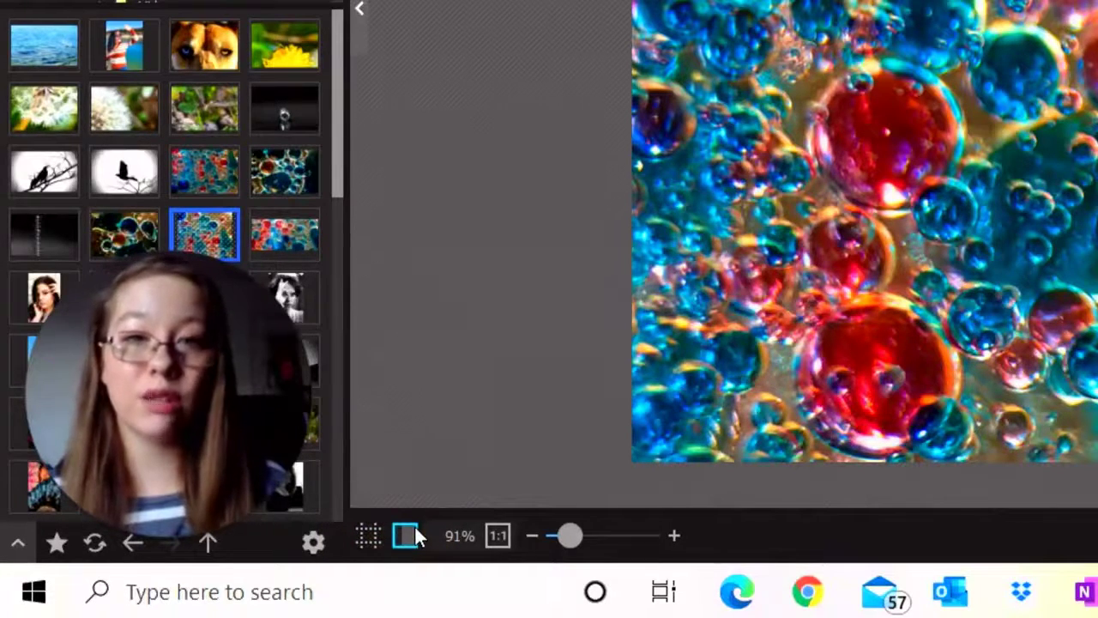
left_click(416, 532)
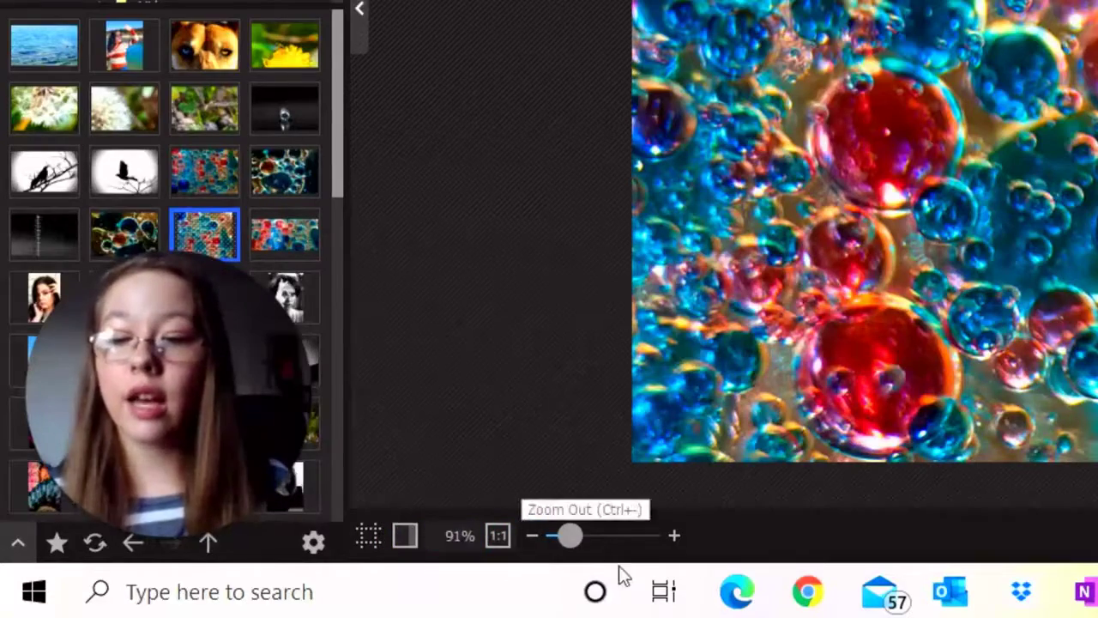
Zoom in on the bubbles photo, examine its details in different areas, and zoom back out.
mouse_move(570, 537)
left_mouse_down()
mouse_move(604, 541)
mouse_move(547, 541)
mouse_move(580, 540)
left_mouse_up()
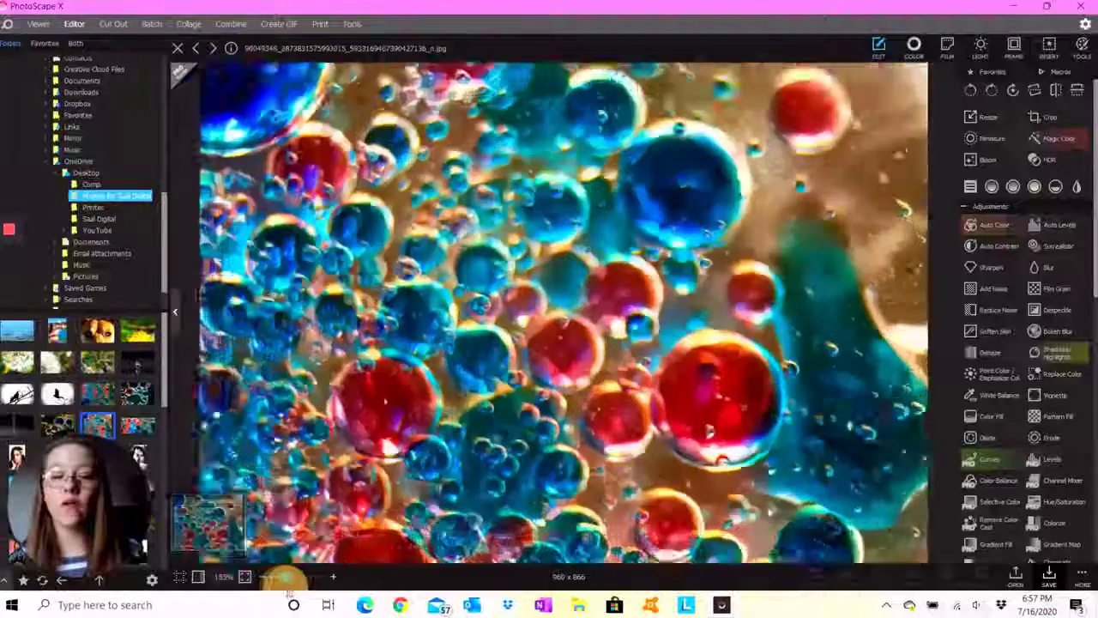
left_click_drag(286, 577, 300, 577)
left_click_drag(501, 378, 661, 182)
left_click_drag(521, 422, 500, 307)
left_click_drag(301, 576, 280, 586)
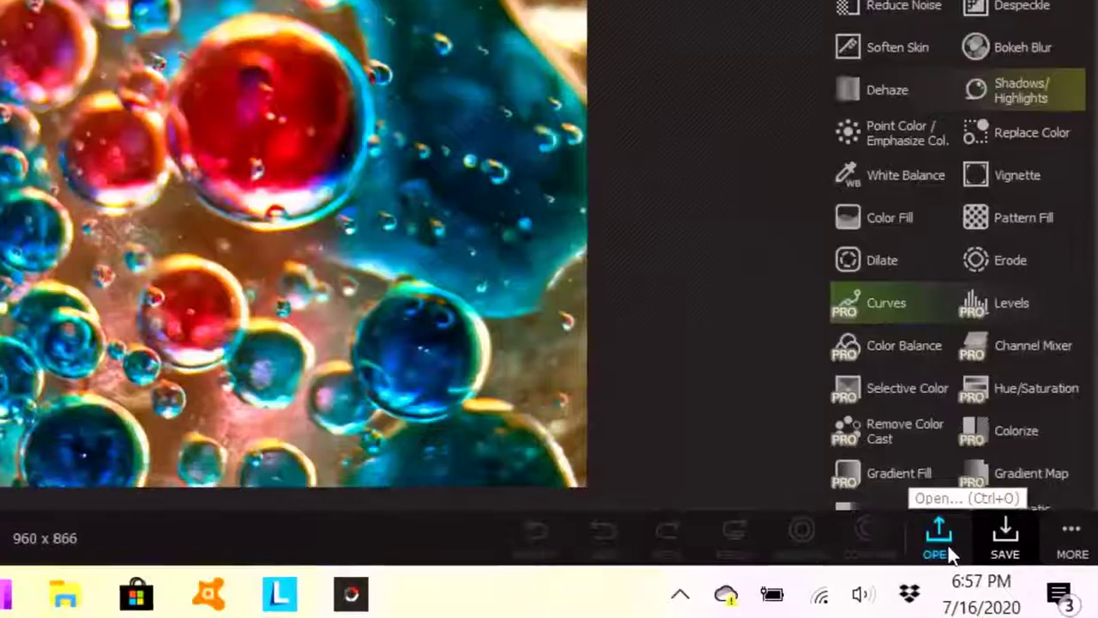
left_click(1057, 544)
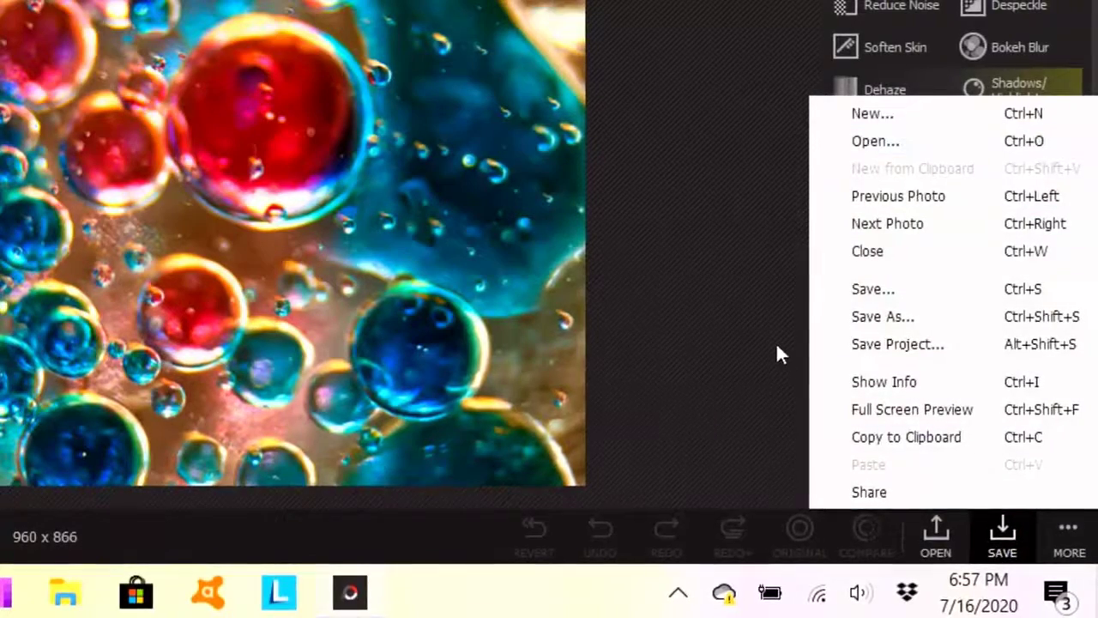
left_click(735, 321)
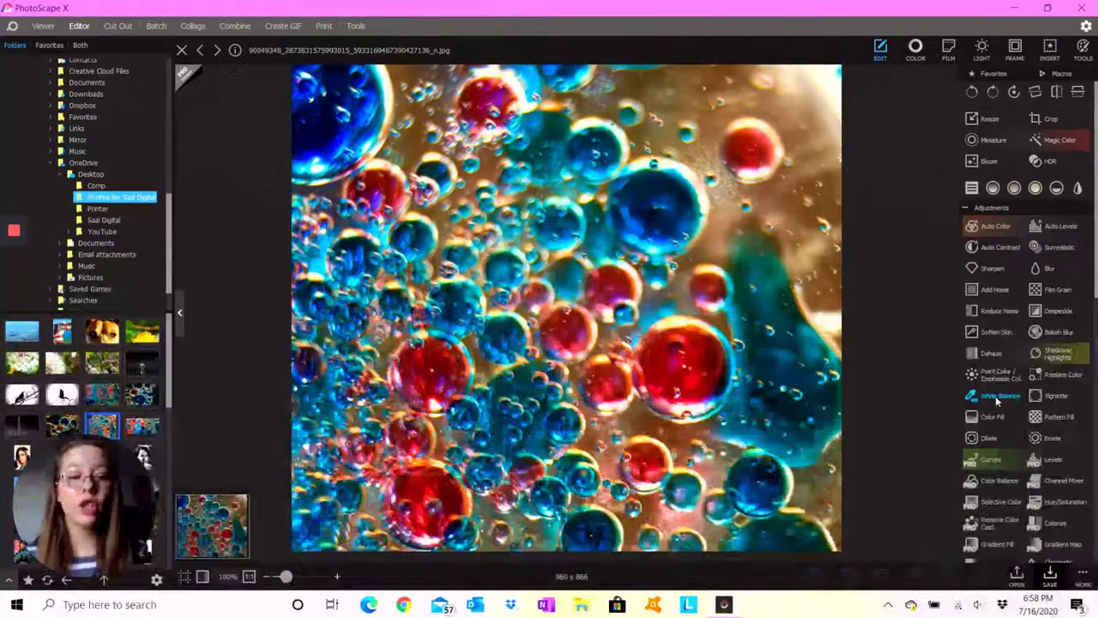
Apply a White Balance correction with Preserve Luminosity enabled, comparing it with the uncorrected photo first.
left_click(995, 397)
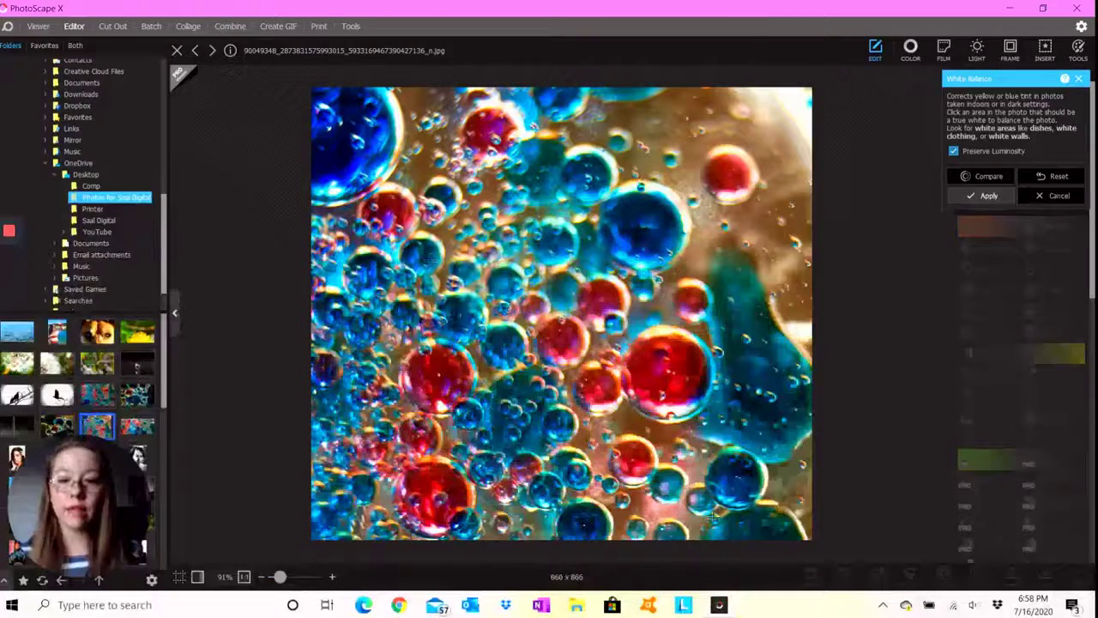
left_click(995, 177)
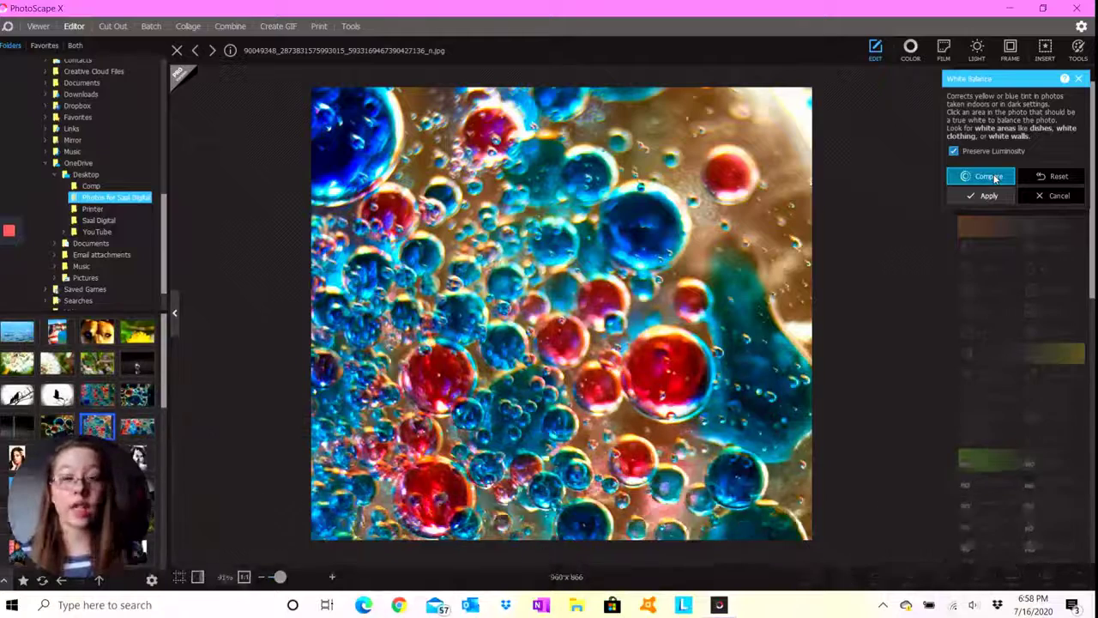
left_click(996, 177)
left_click(995, 177)
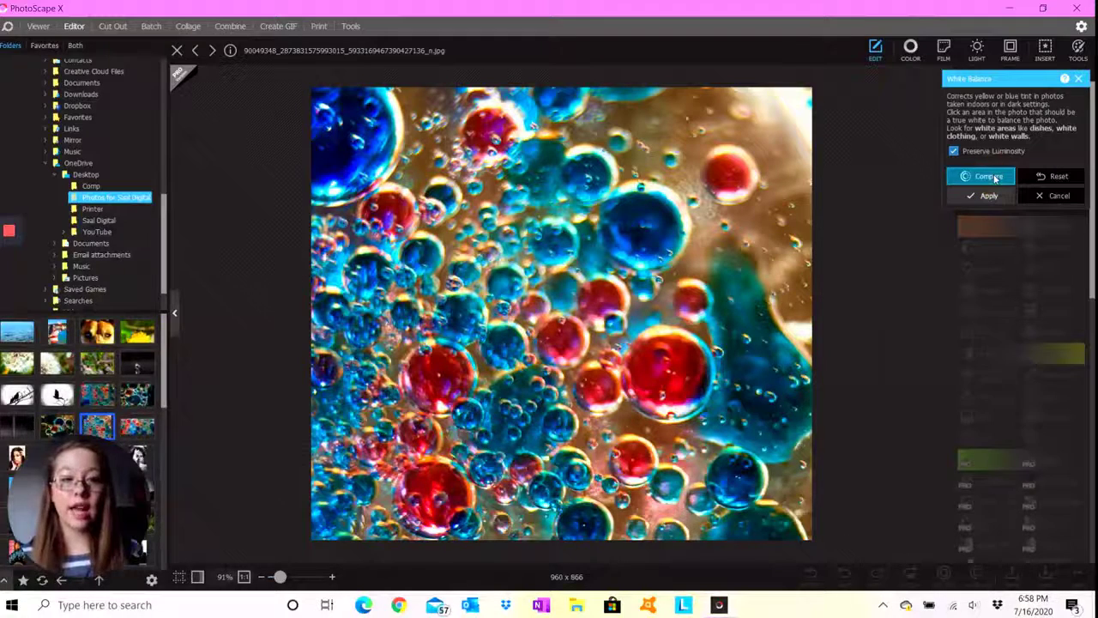
left_click(987, 197)
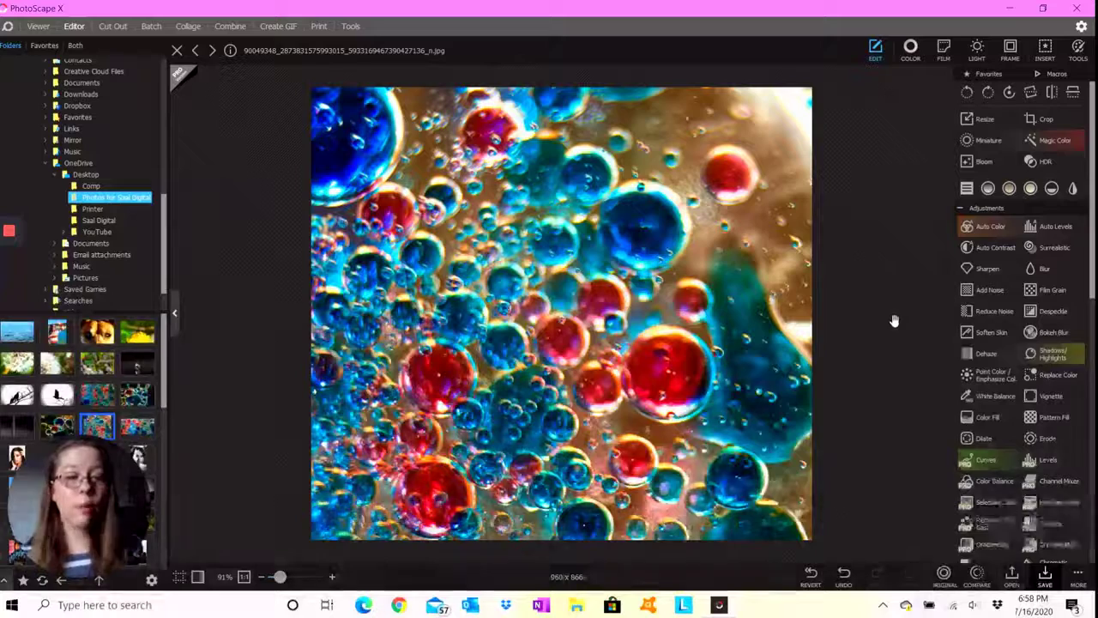
Sharpen the photo with radius 2.7 px, threshold 0 and amount 65%, comparing it with the unsharpened version before applying.
left_click(985, 270)
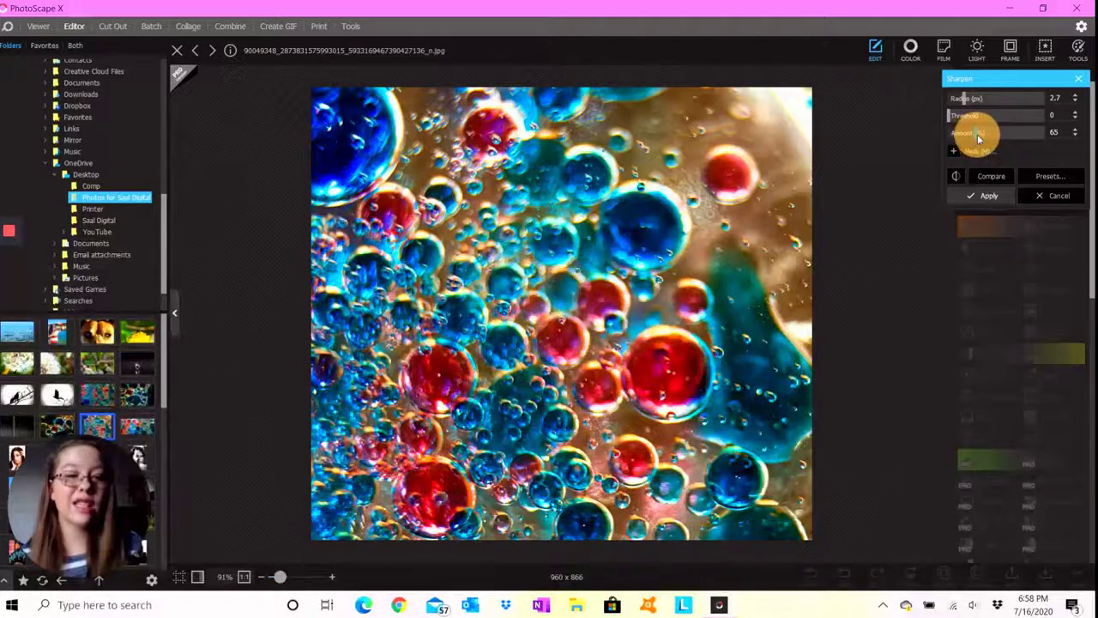
left_click(996, 179)
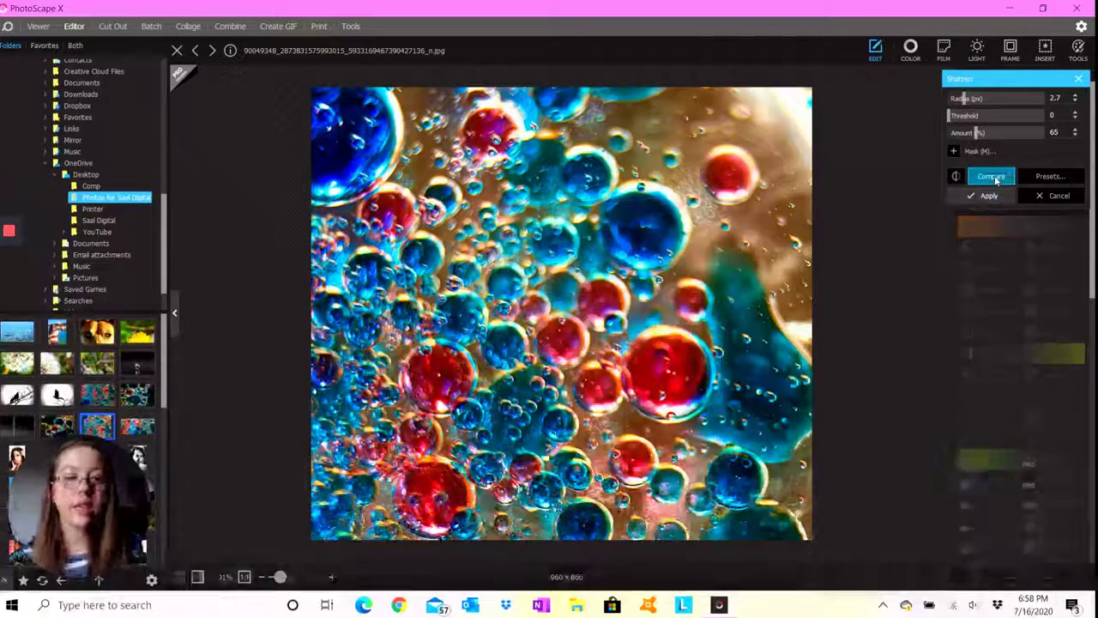
left_click(996, 179)
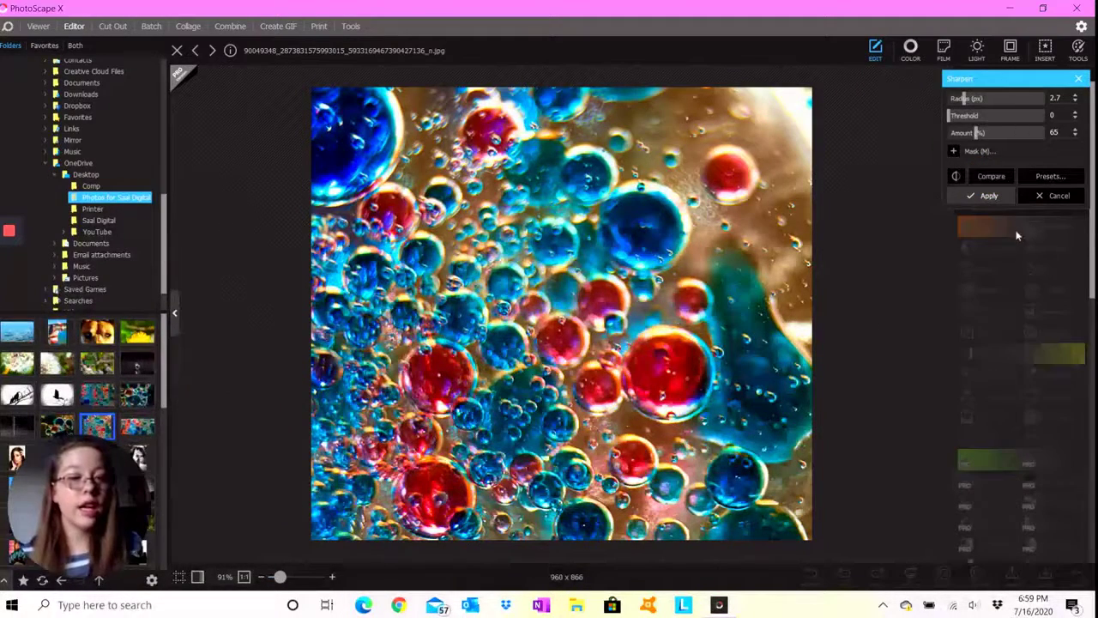
left_click(987, 196)
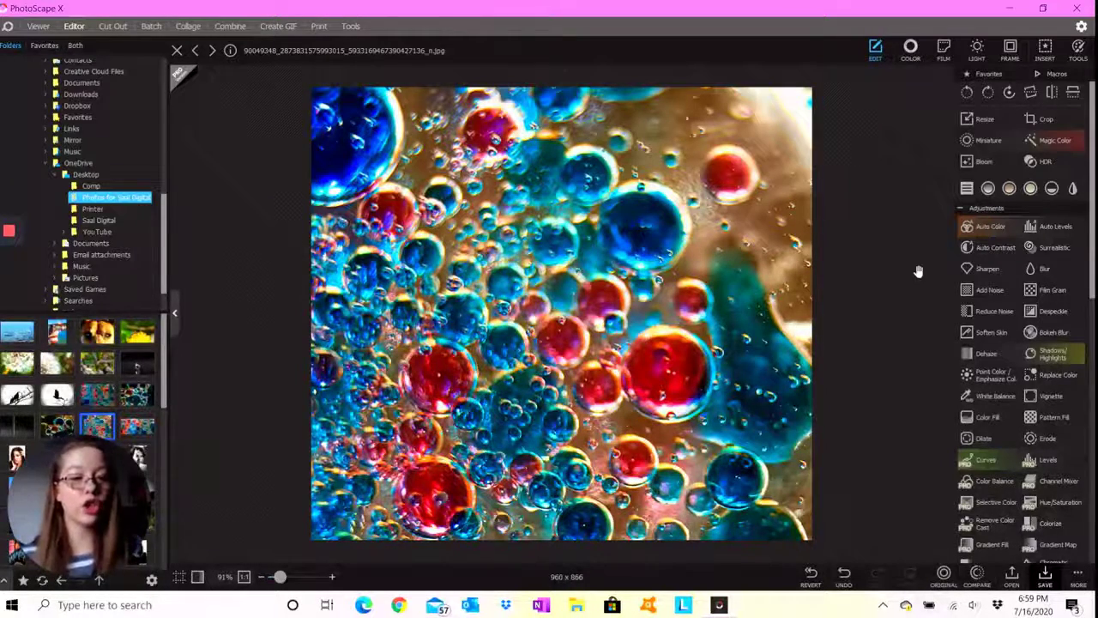
Review the Reduce Noise options and cancel without applying any noise reduction.
left_click(996, 312)
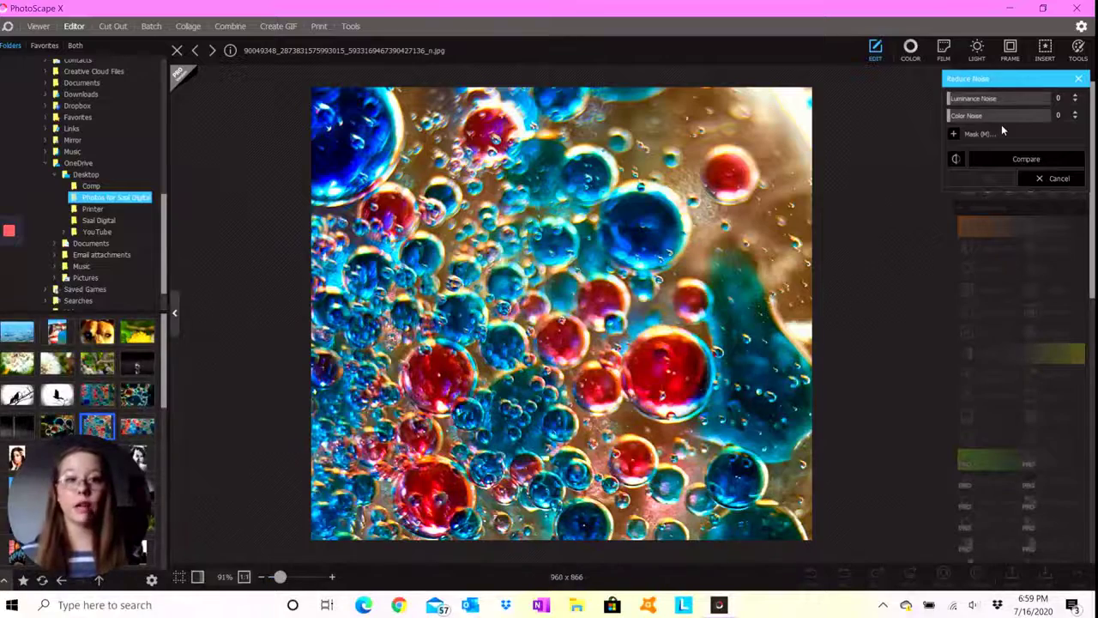
left_click(1052, 180)
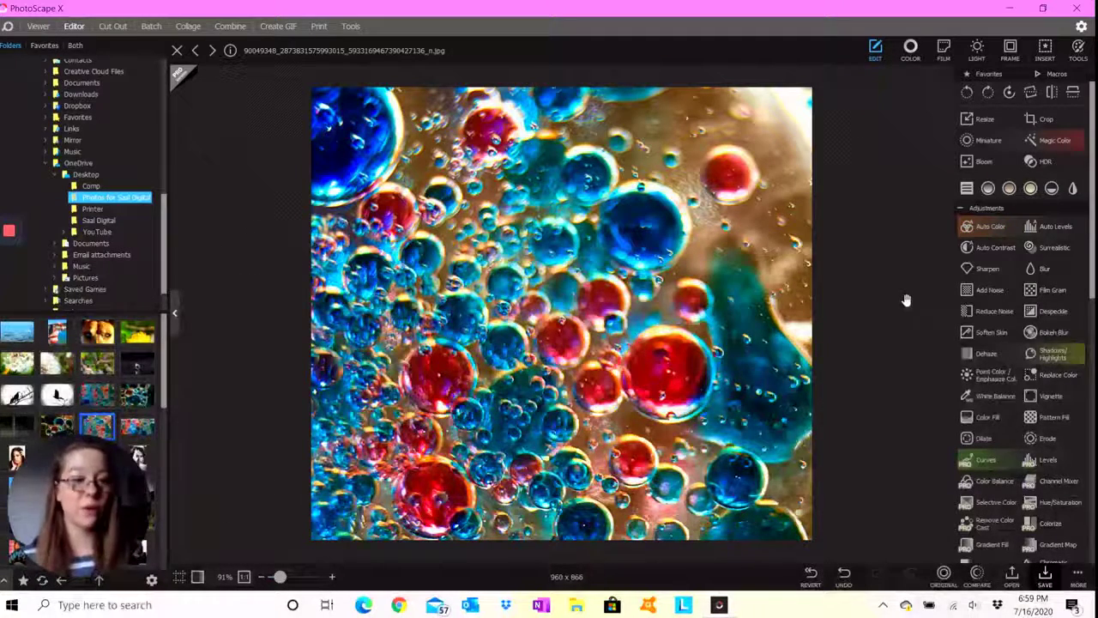
Apply Dehaze with an amount of 60 and lighten shadows at 0, comparing the photo before and after.
left_click(987, 353)
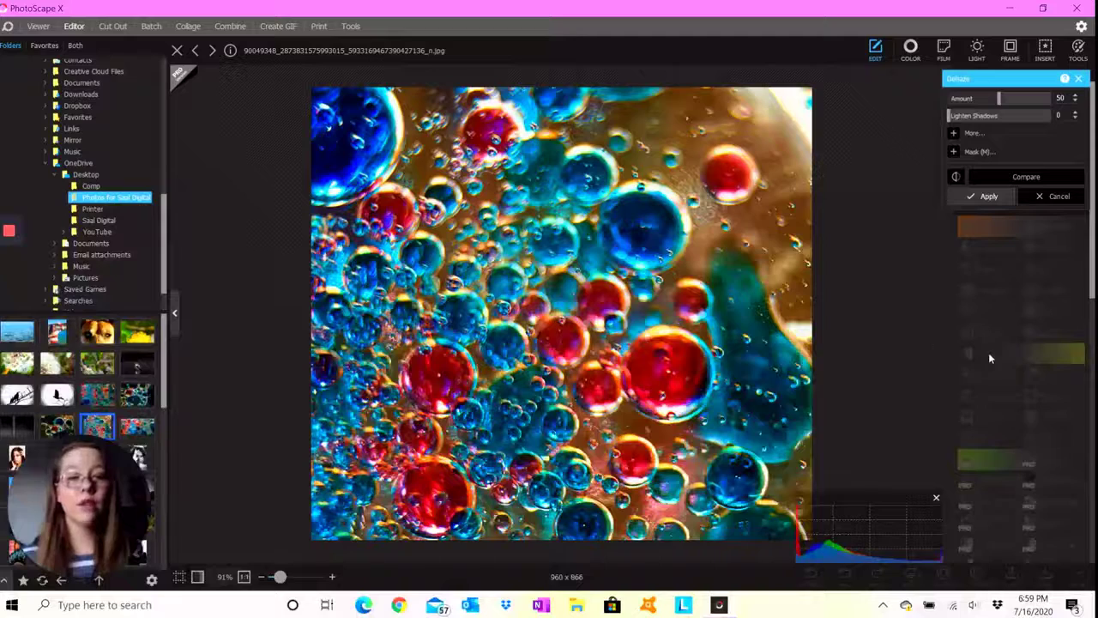
left_click(1000, 101)
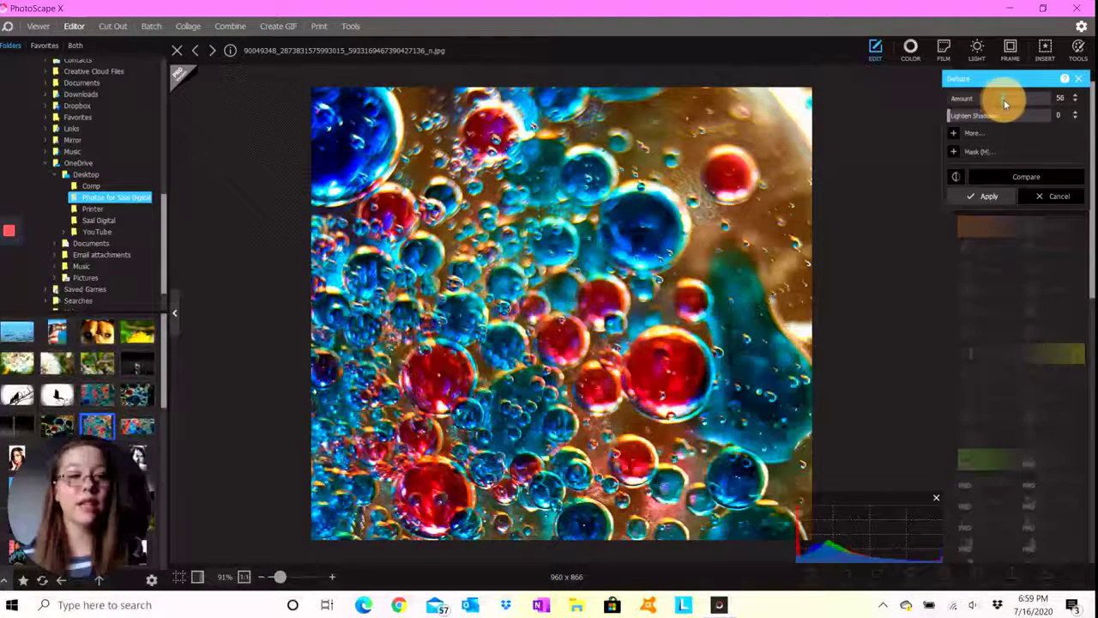
left_click_drag(1009, 99, 1010, 100)
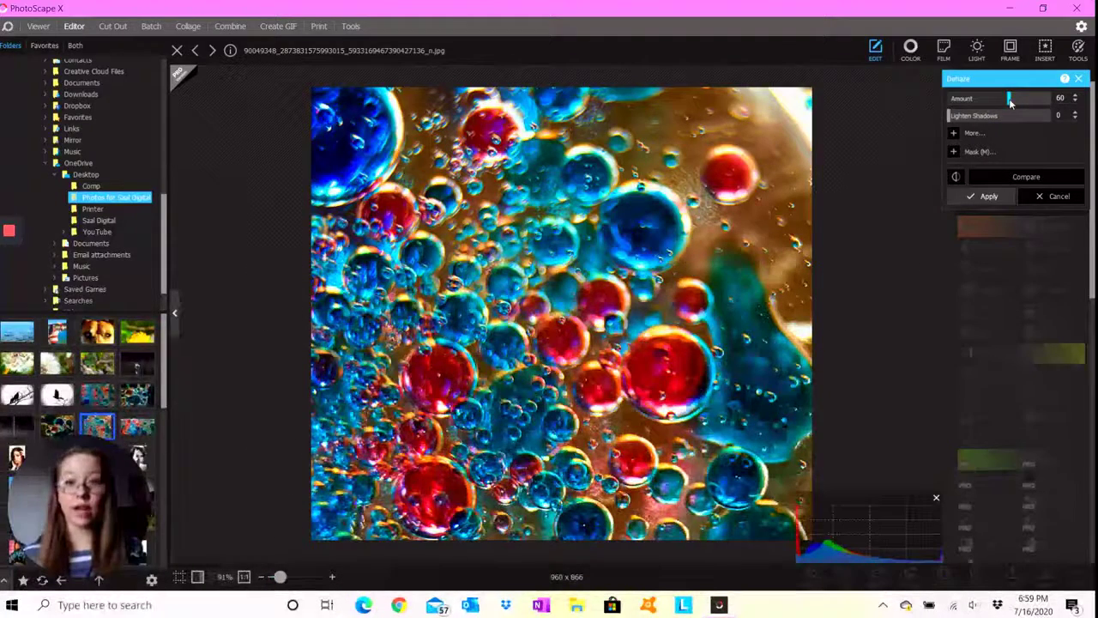
left_click_drag(1010, 99, 934, 120)
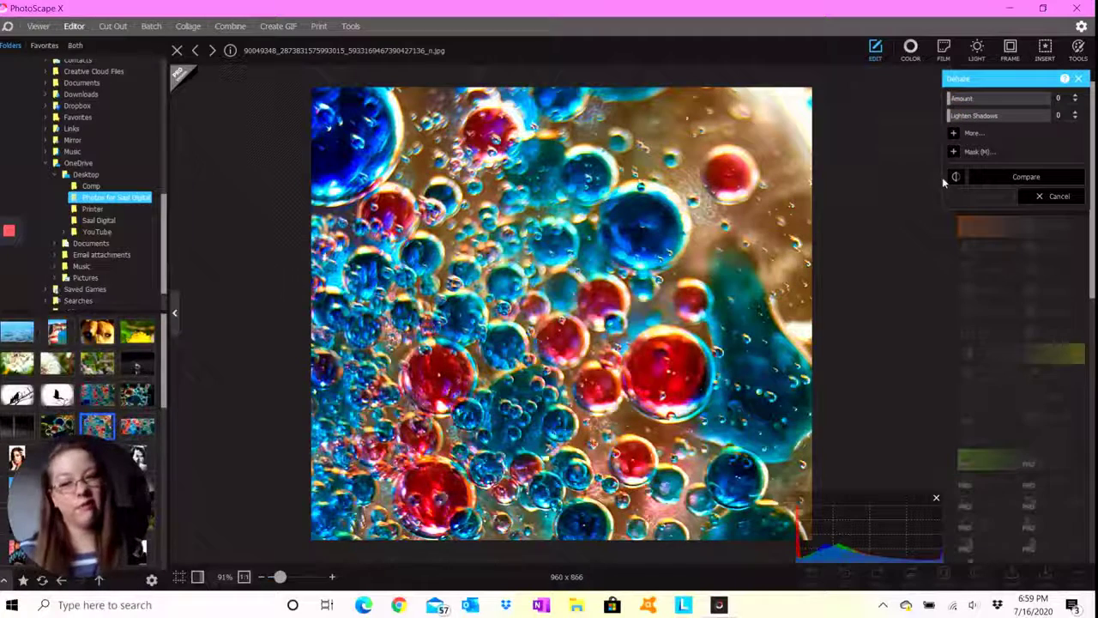
left_click_drag(956, 105, 1009, 108)
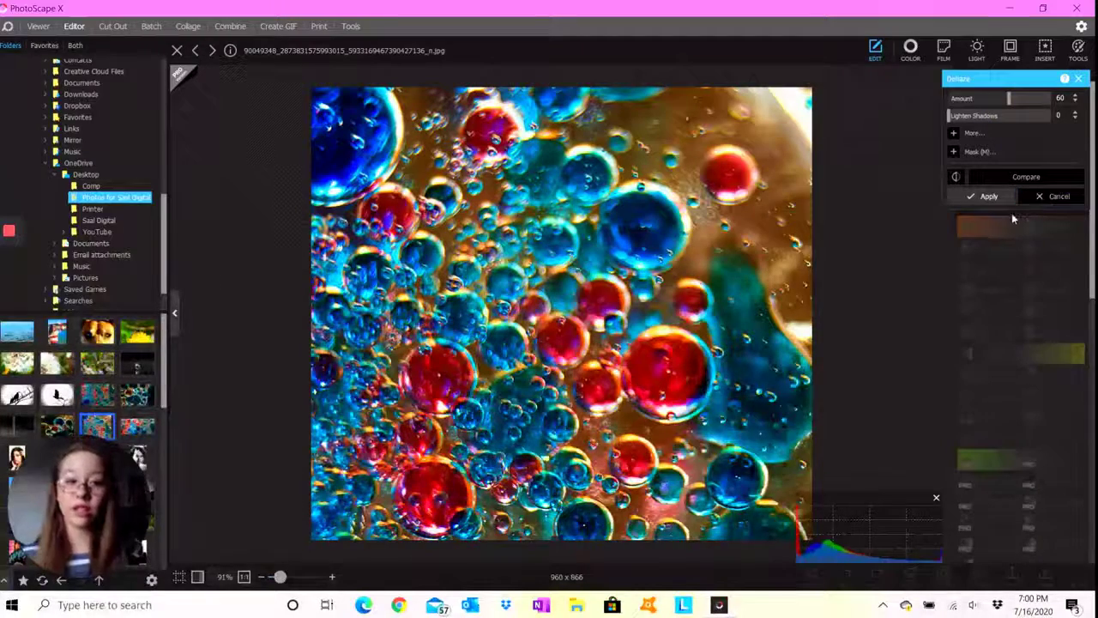
left_click(1034, 181)
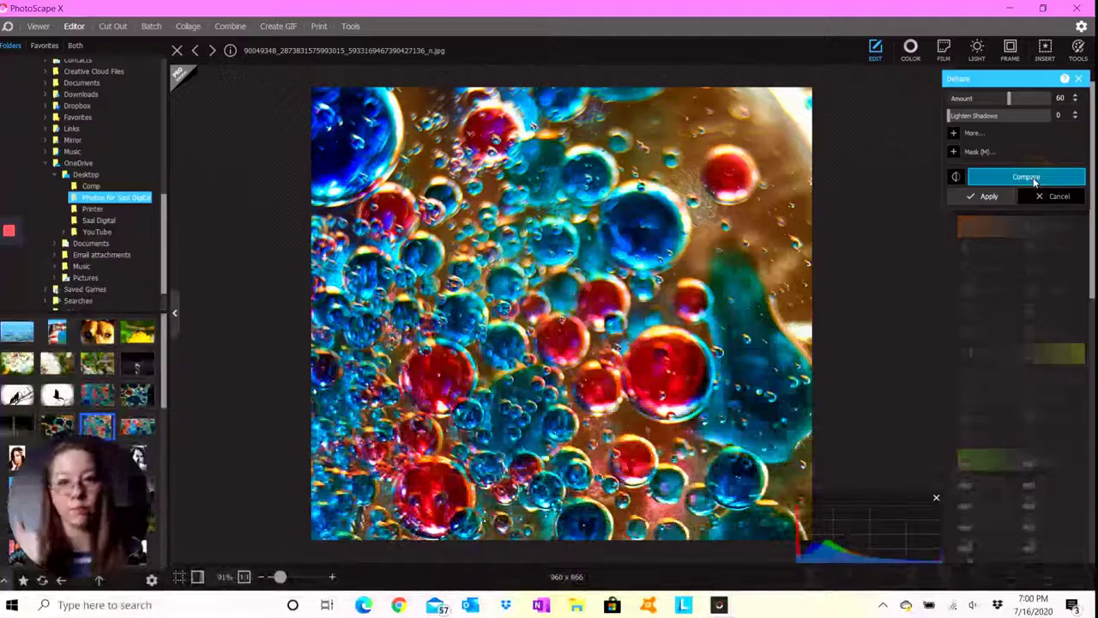
left_click(989, 200)
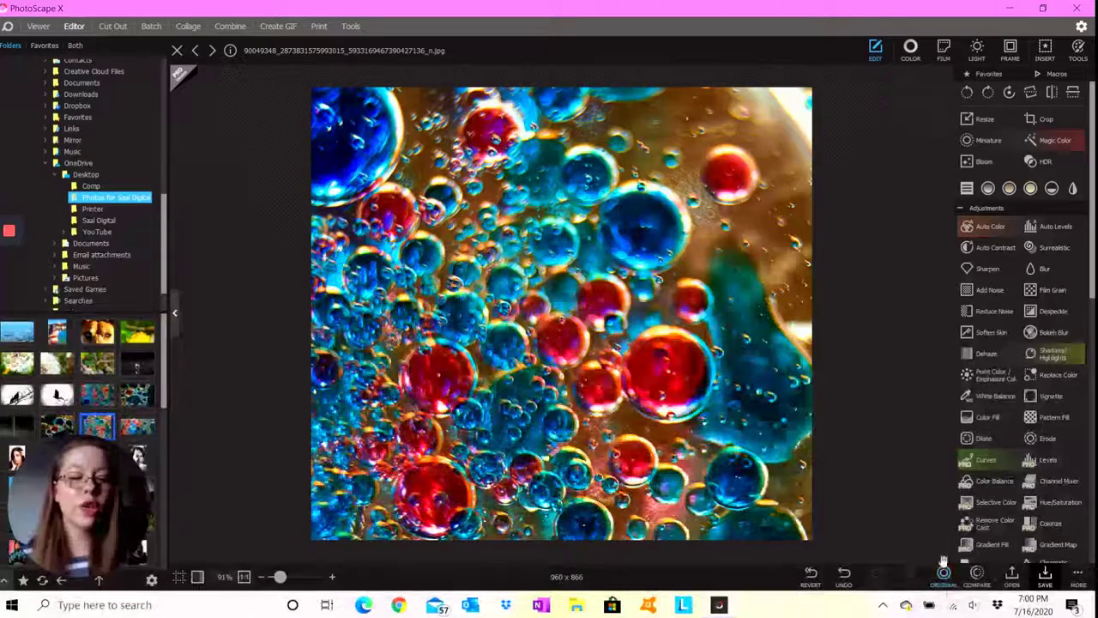
left_click(979, 586)
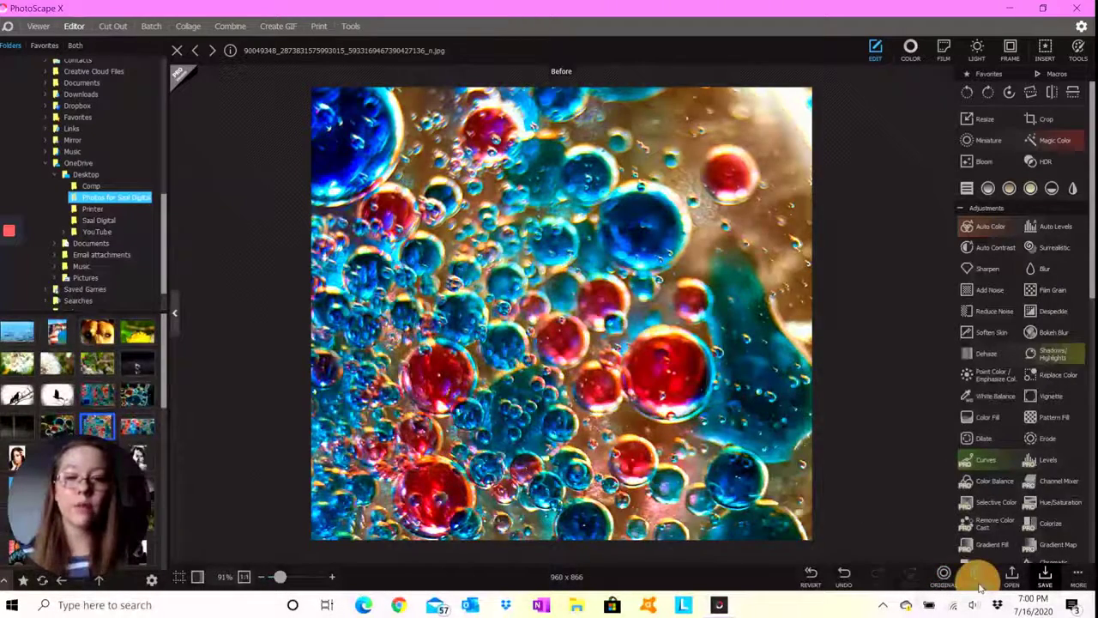
Compare the dehazed photo with its previous state and with the original image.
left_click_drag(979, 586, 969, 581)
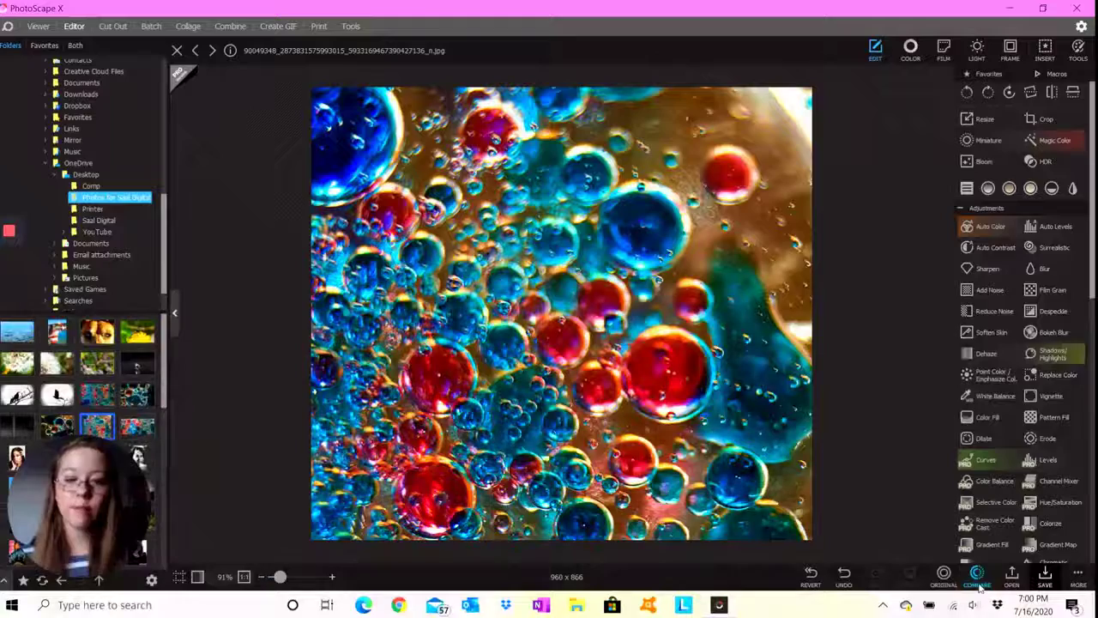
left_click(941, 581)
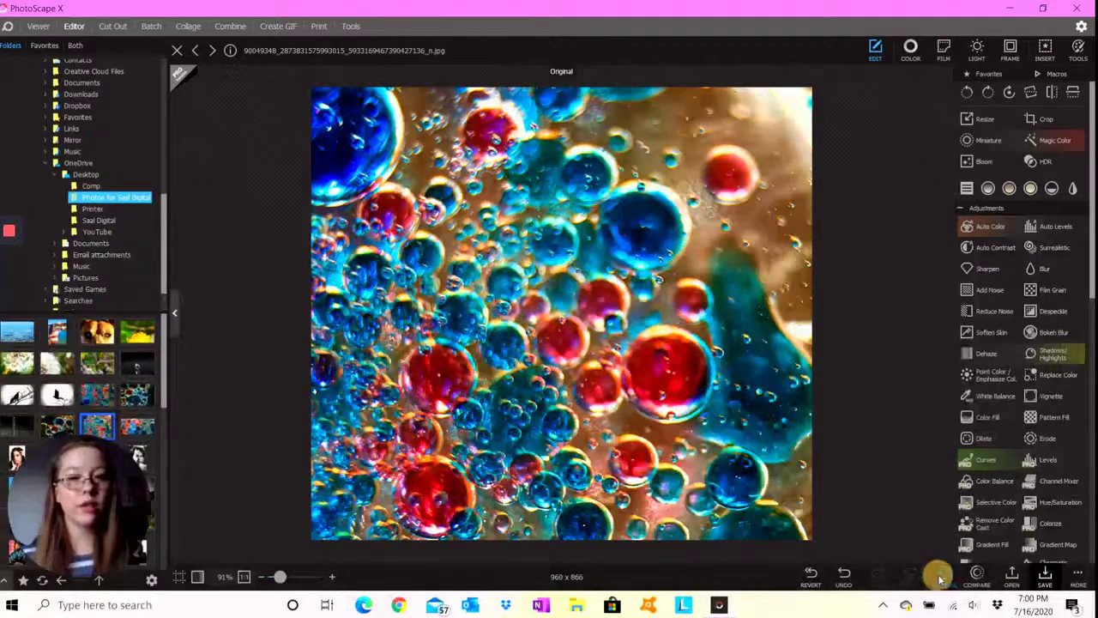
left_click_drag(941, 581, 941, 580)
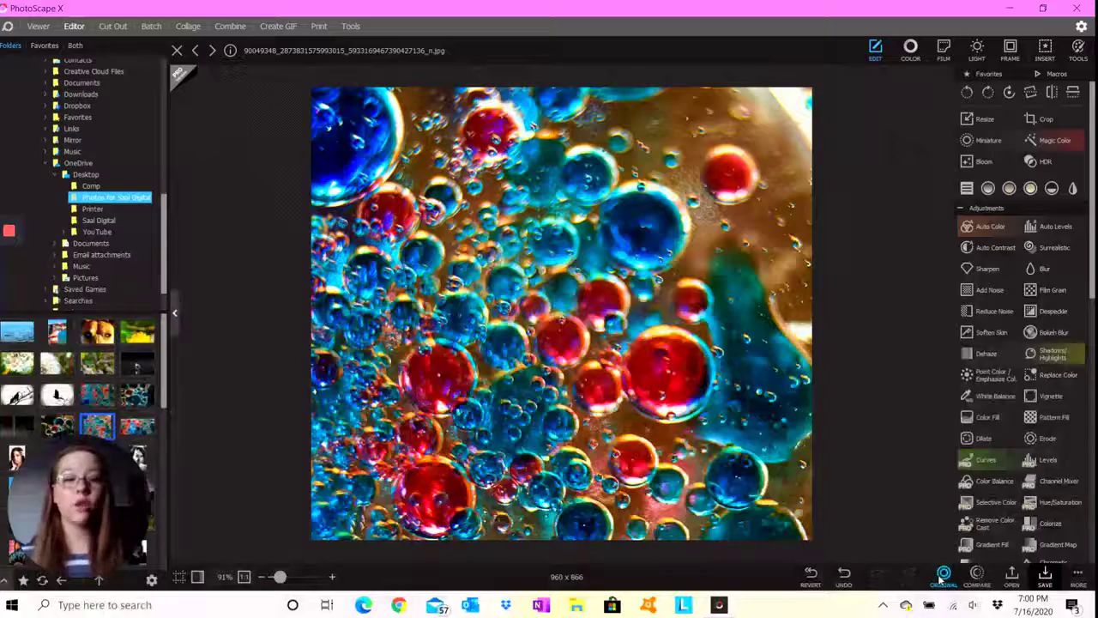
Try a grayscale conversion of the photo, compare it with the colour version, and undo it.
left_click(988, 187)
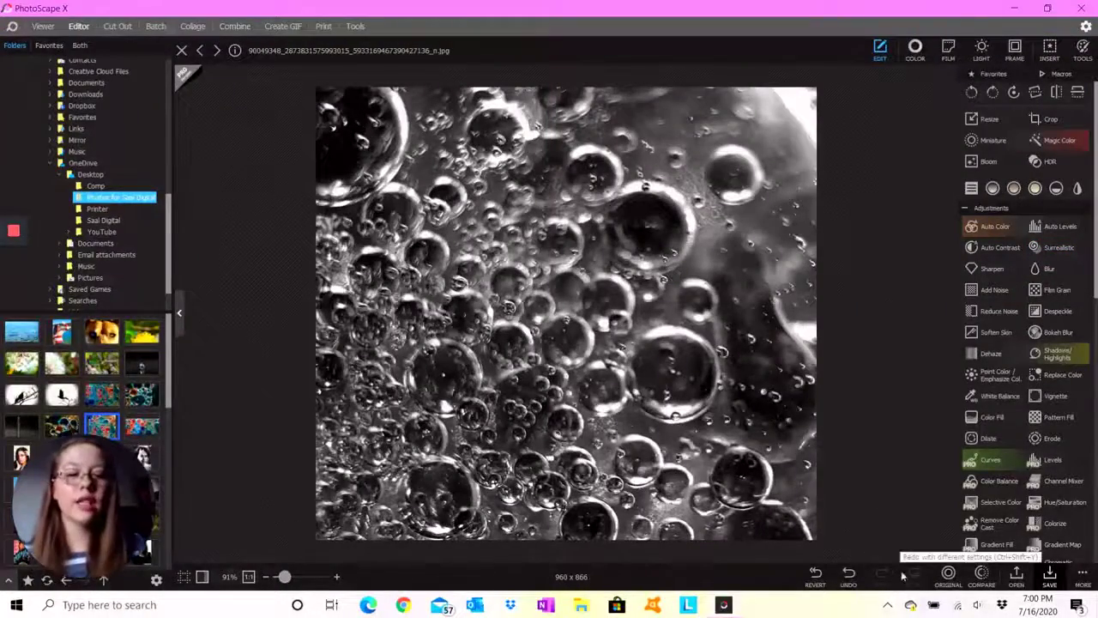
left_click(980, 575)
left_click(981, 575)
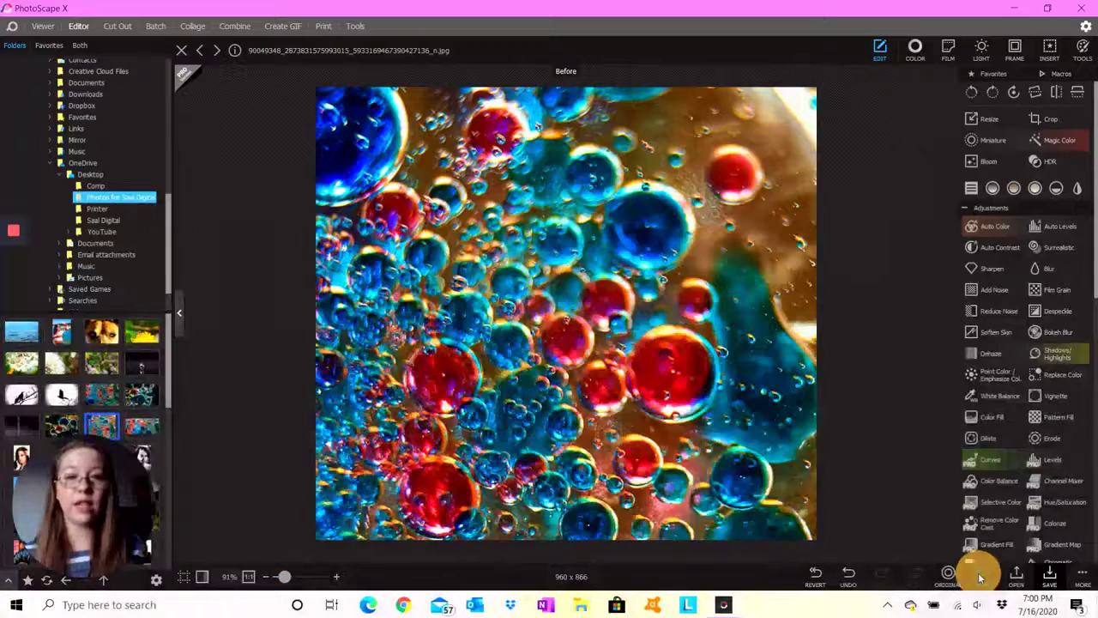
left_click(981, 576)
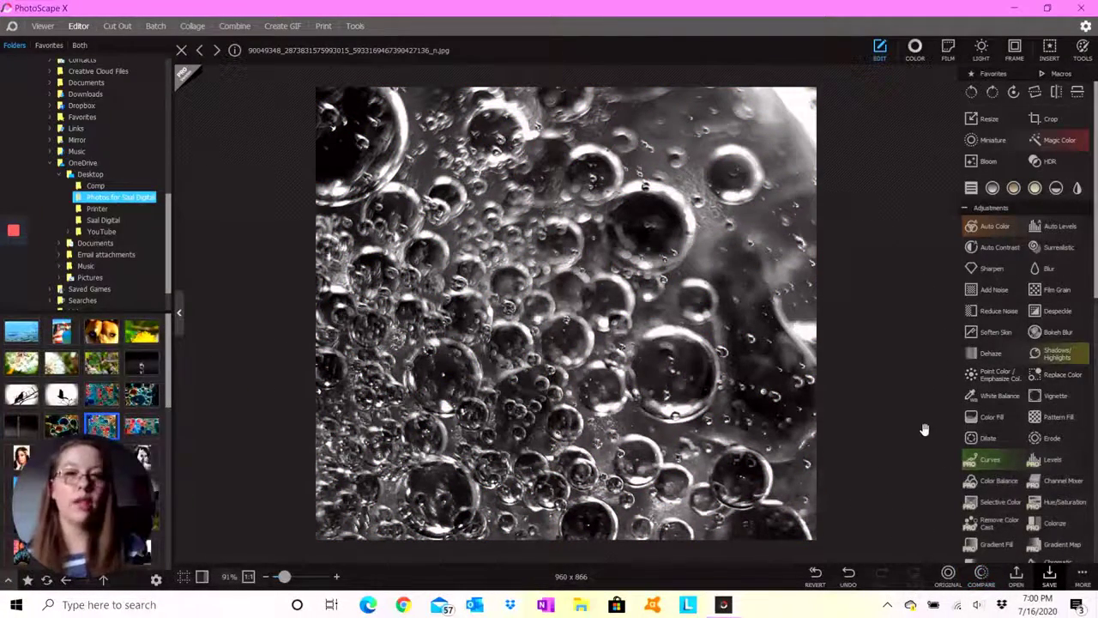
left_click(855, 579)
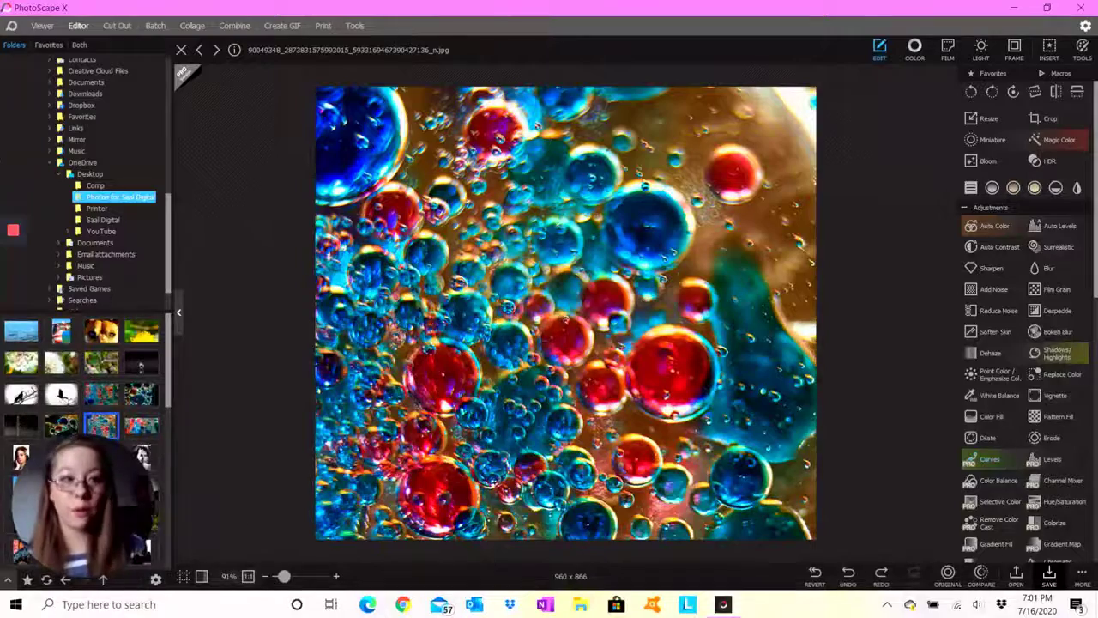
Look through the available Adjustments, Effects and Transformations tools for editing the photo.
left_click_drag(1095, 247, 1097, 279)
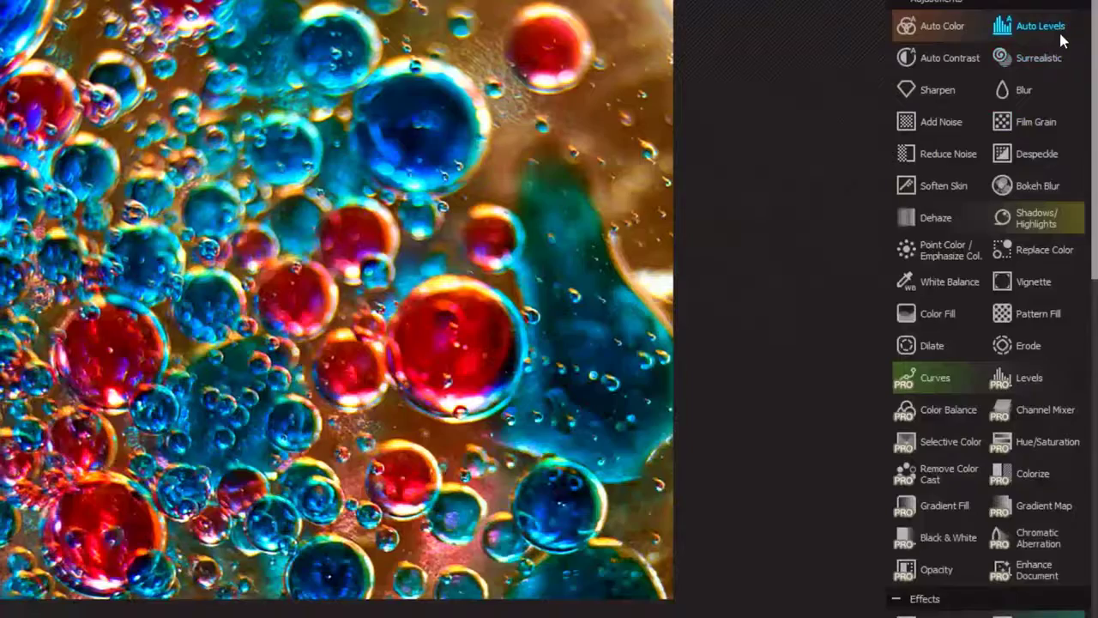
scroll(1095, 64, "up", 2)
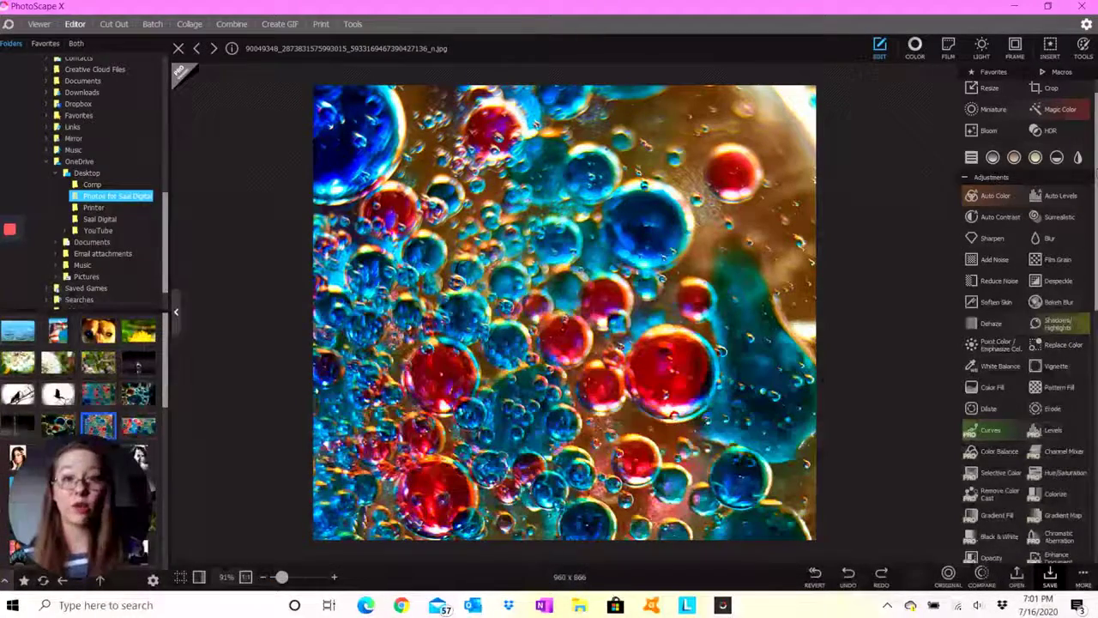
scroll(1090, 167, "up", 1)
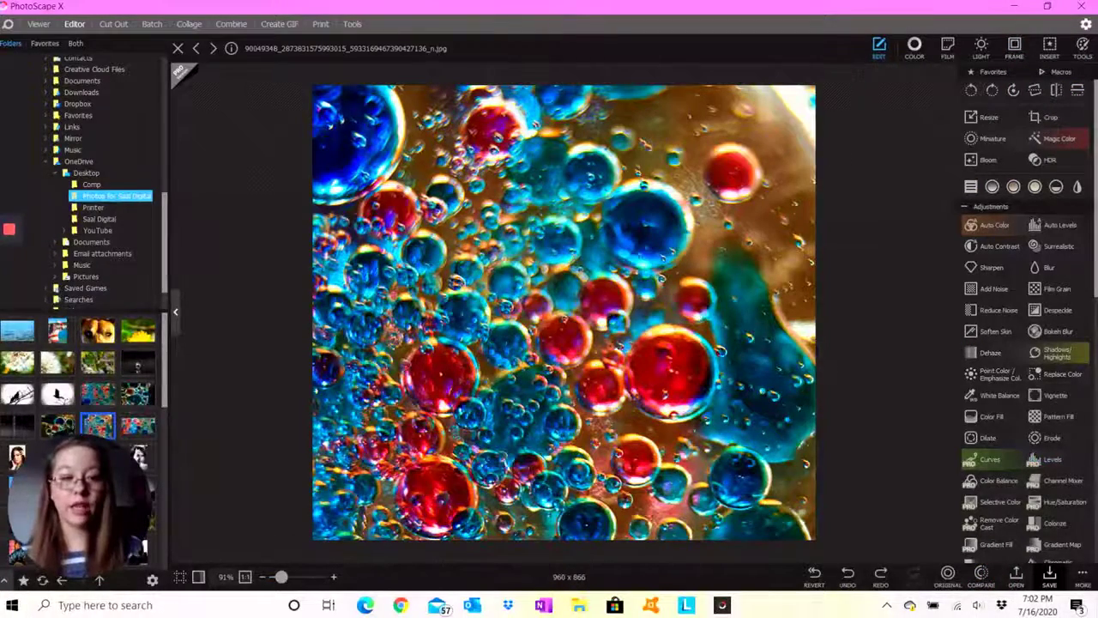
left_click_drag(1096, 273, 1095, 466)
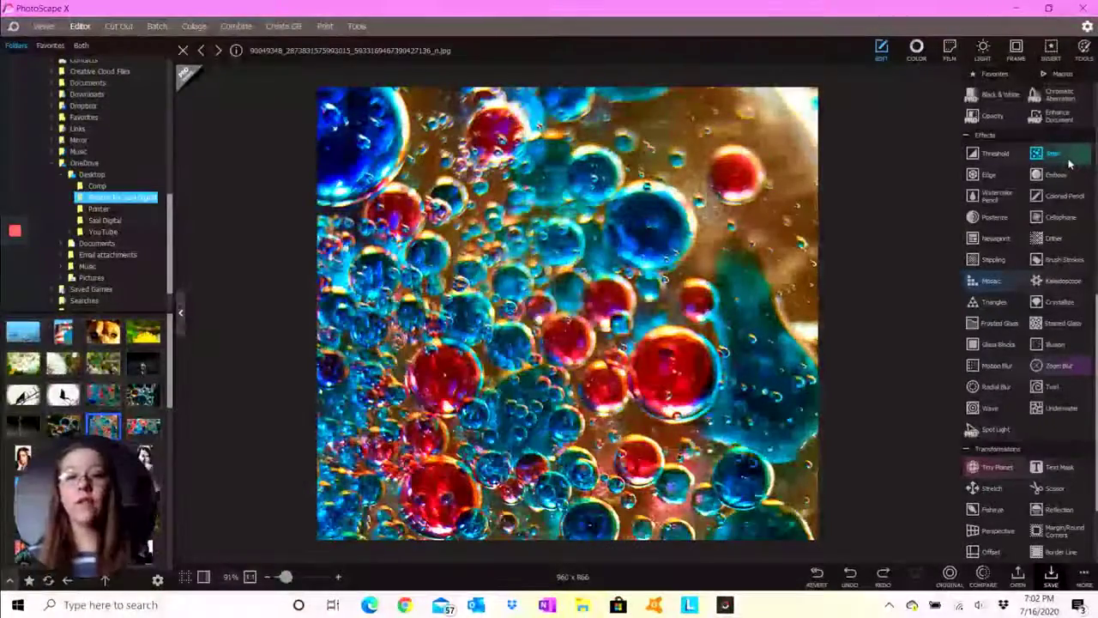
left_click(1070, 163)
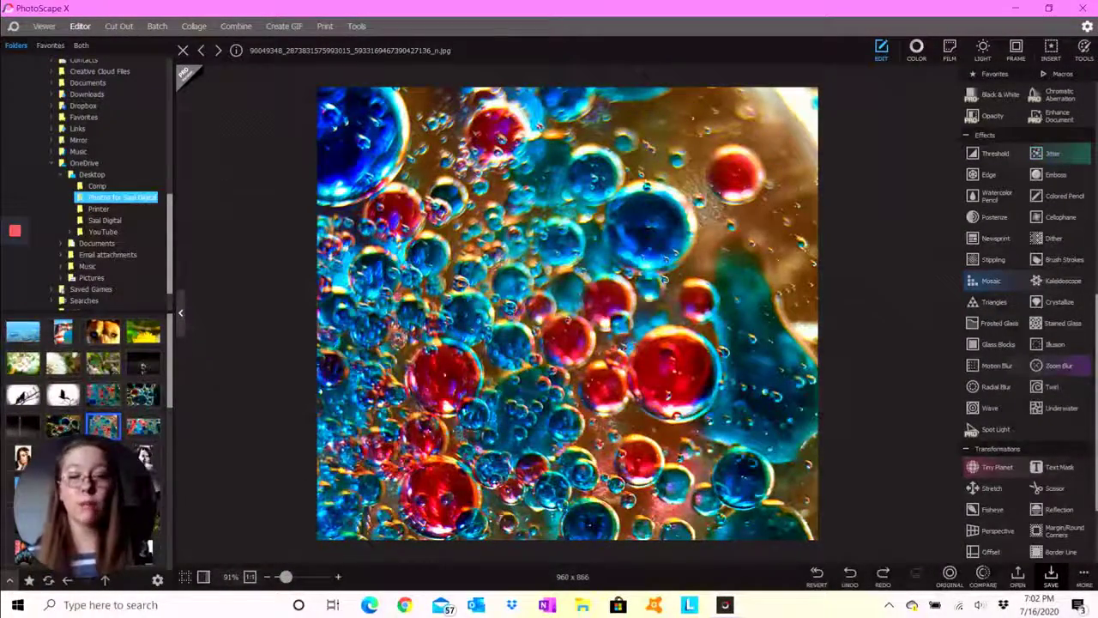
left_click_drag(1096, 297, 1095, 86)
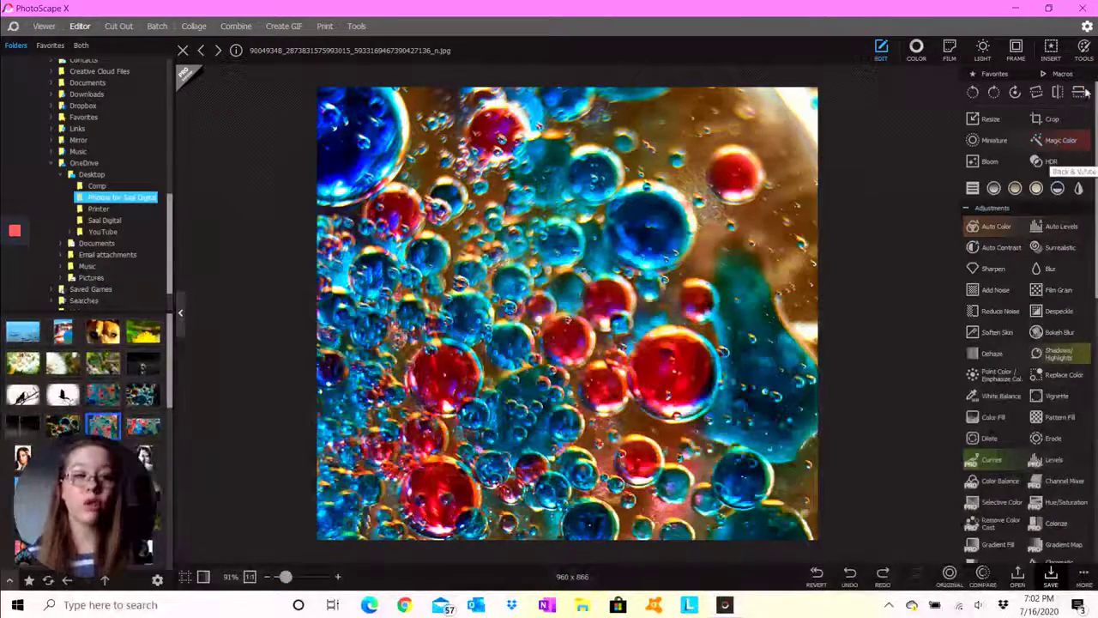
left_click_drag(1096, 80, 1090, 455)
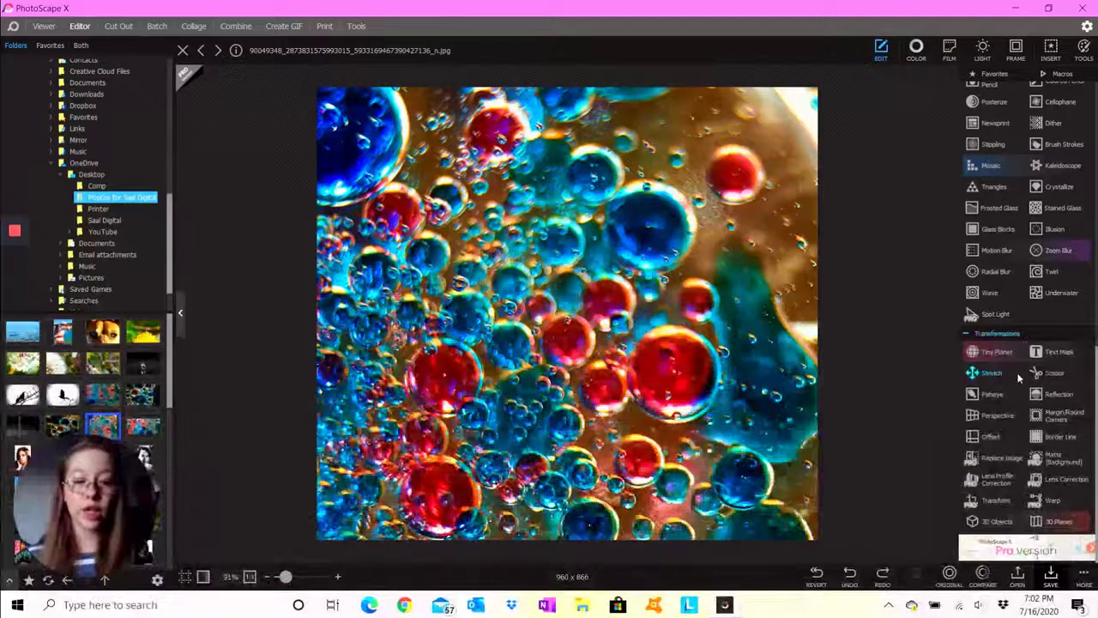
Try a Perspective transformation with vertical 35 and horizontal -35 on the photo, and undo it after applying.
left_click(995, 416)
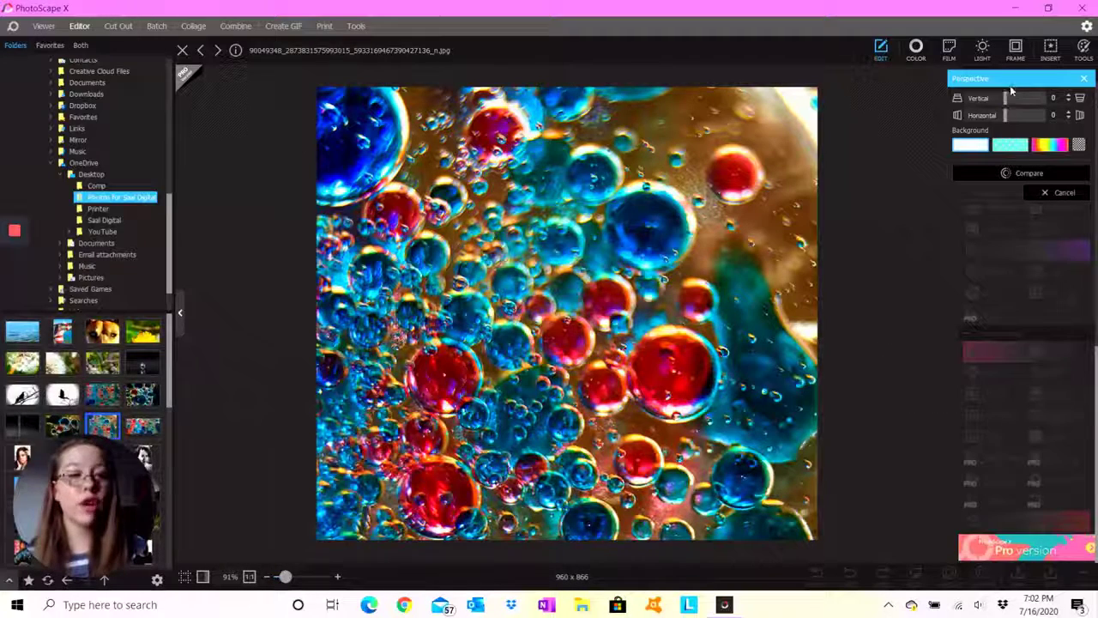
left_click_drag(1010, 104, 1035, 108)
left_click_drag(1035, 106, 1034, 107)
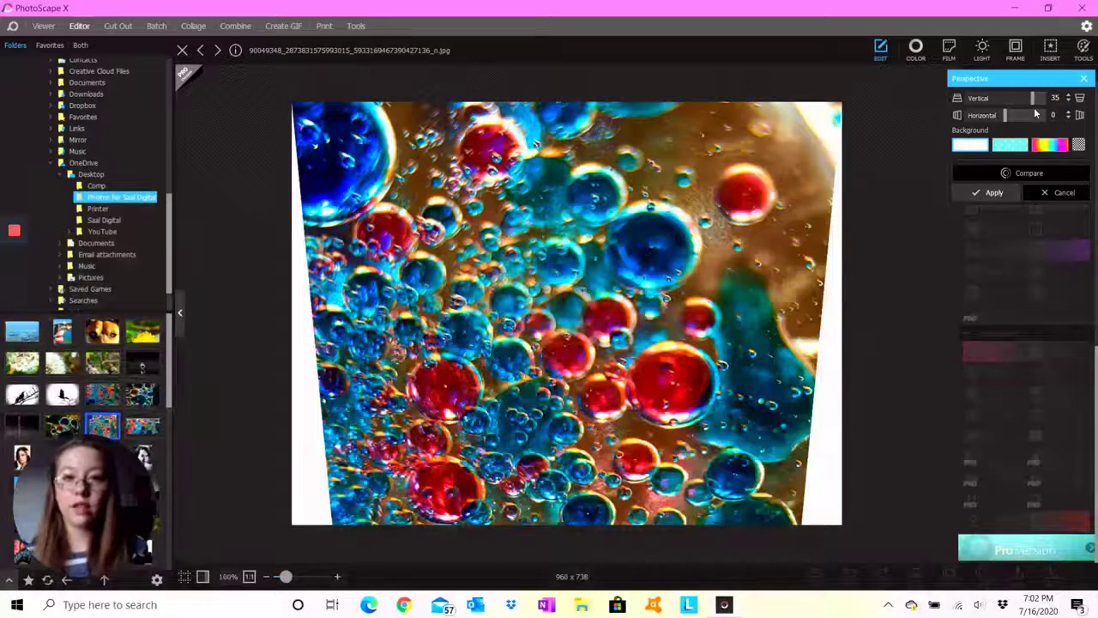
left_click_drag(1034, 101, 984, 110)
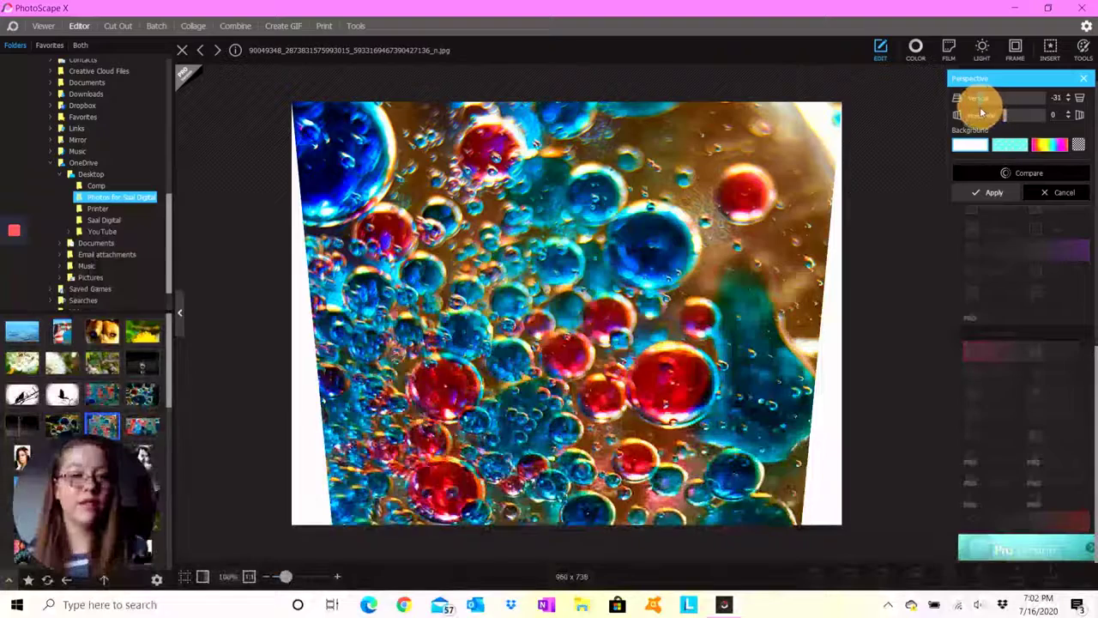
left_click_drag(978, 113, 1035, 102)
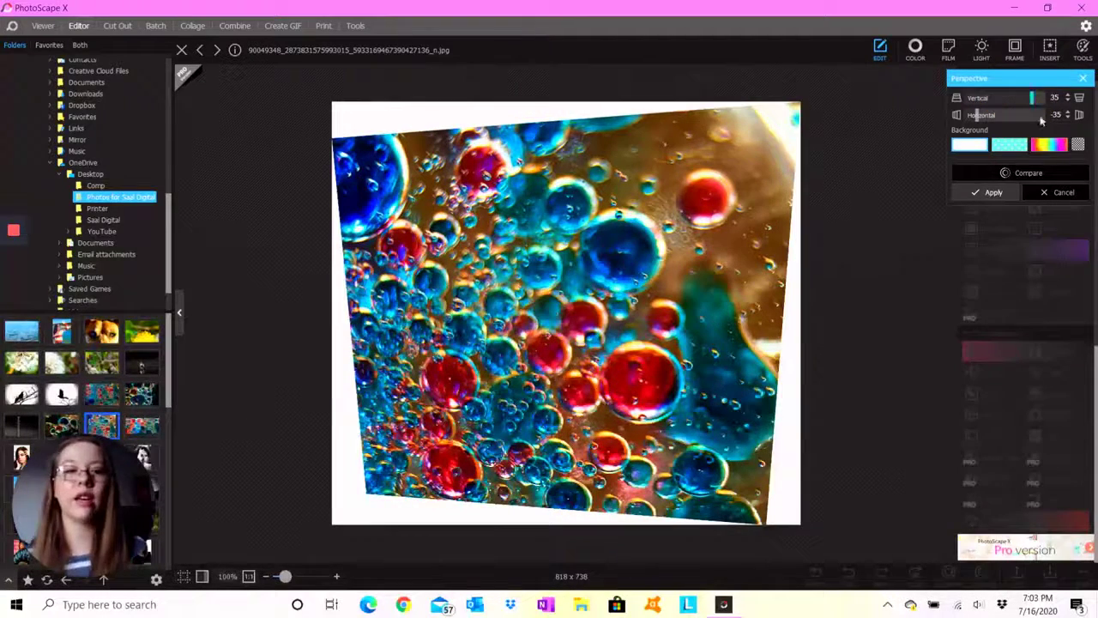
left_click(1035, 176)
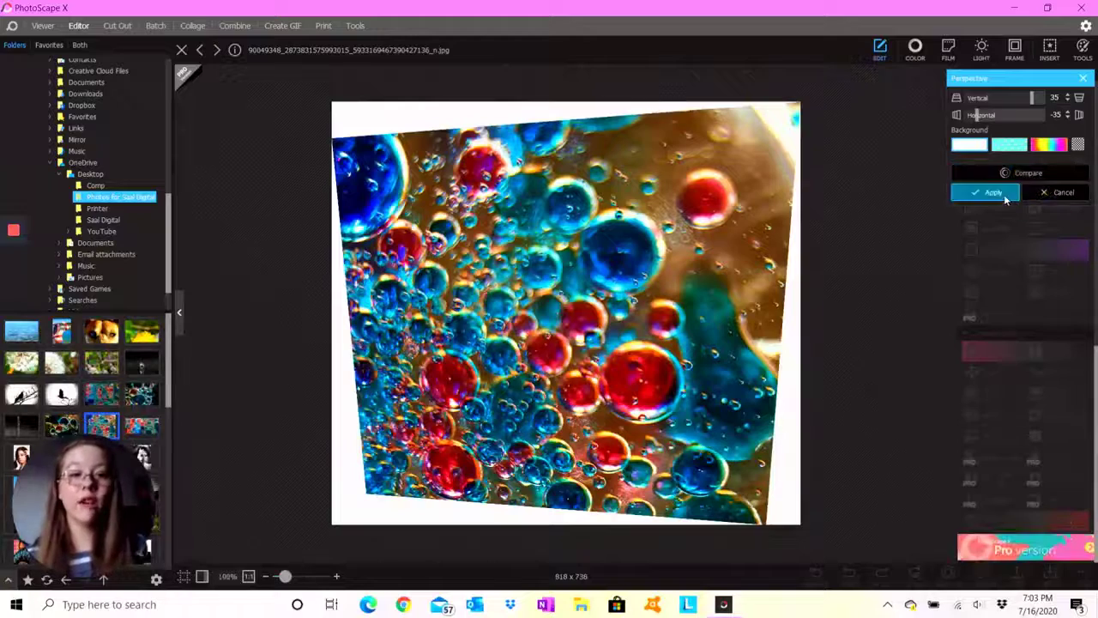
left_click(1004, 194)
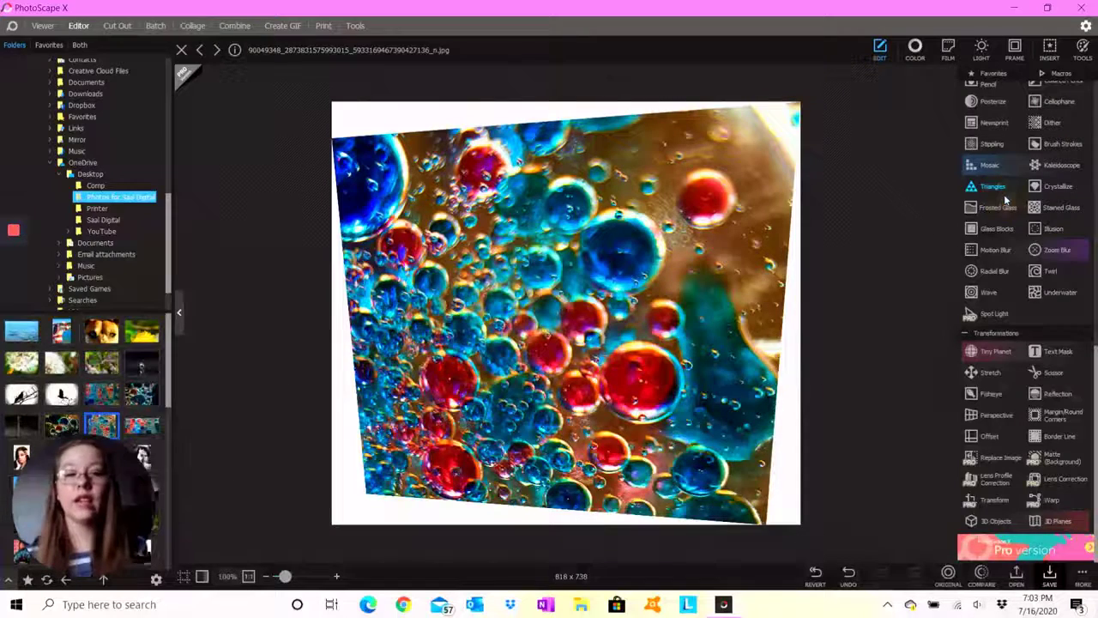
left_click(851, 580)
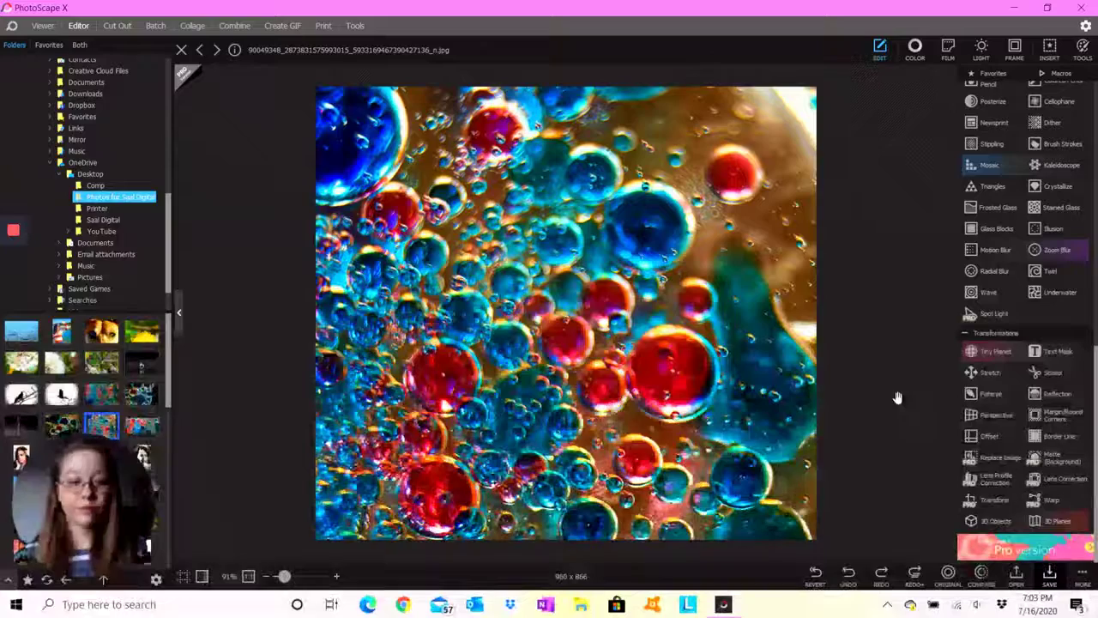
Examine the colour adjustment settings, including the additional options beyond contrast, saturation, temperature and tint.
left_click_drag(1091, 371, 1088, 82)
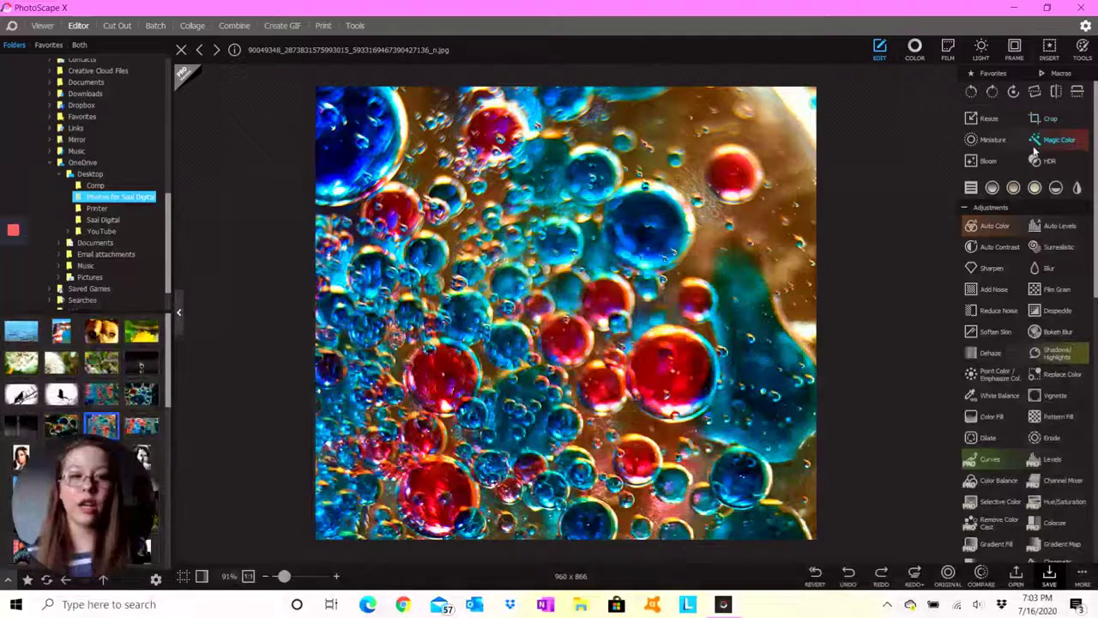
left_click(916, 50)
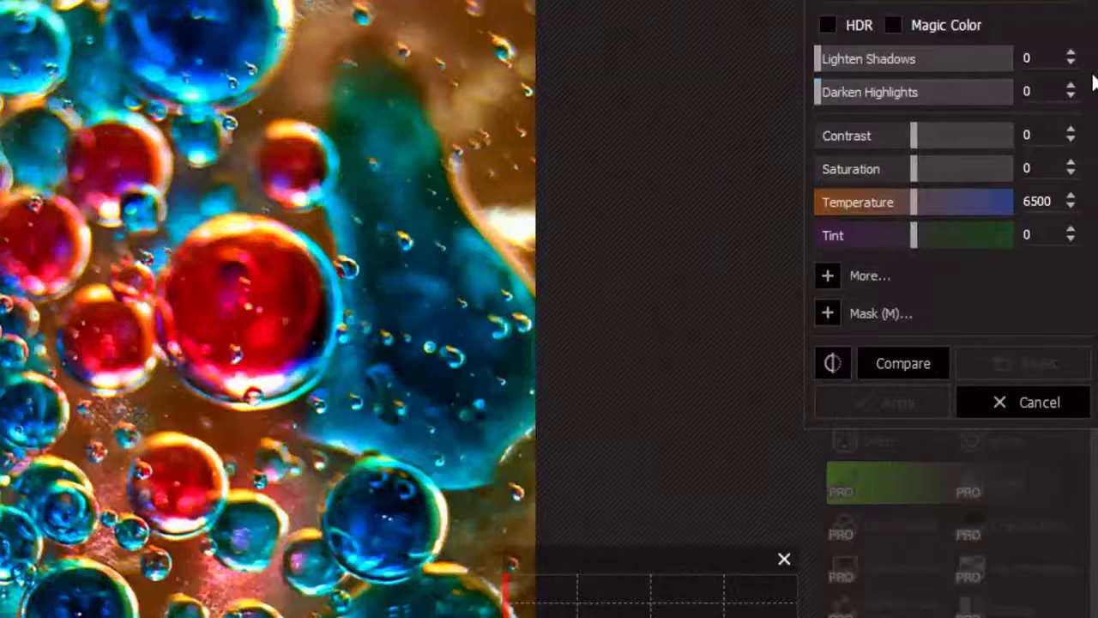
left_click(828, 276)
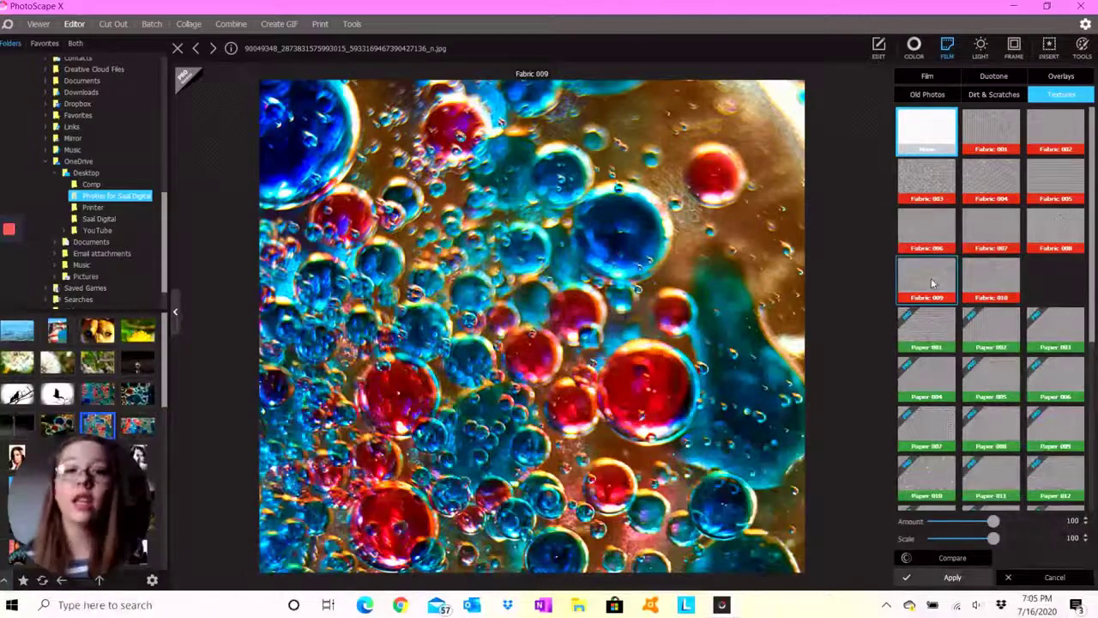
Preview Film filters such as Cocktail and Patissier, and Duotone filters such as Cafeteria and Street Food, on the photo.
left_click(926, 75)
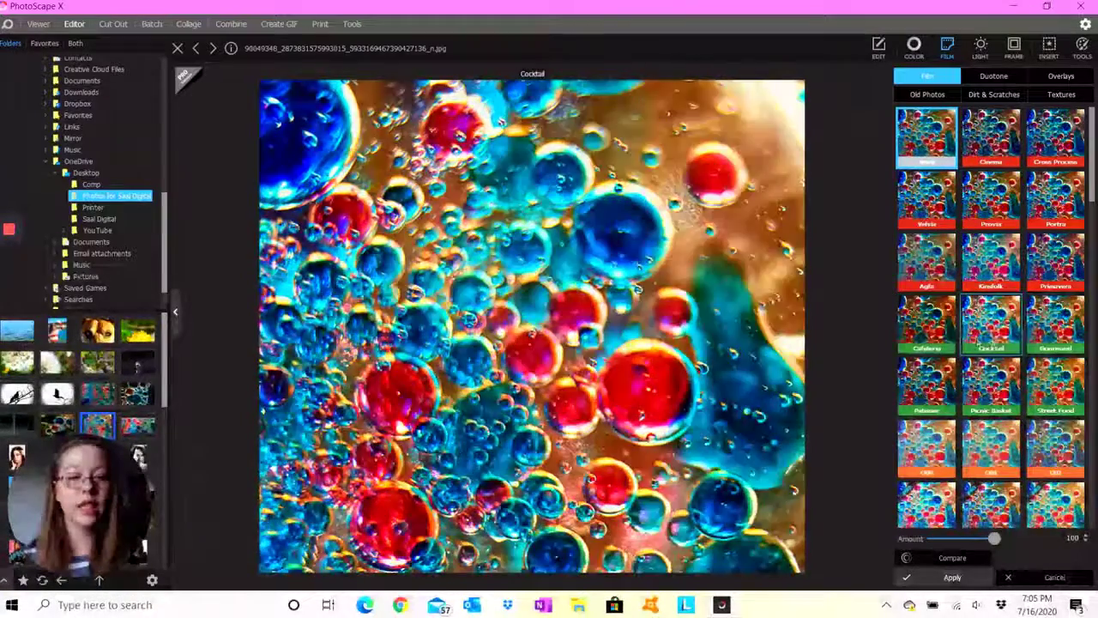
left_click(927, 385)
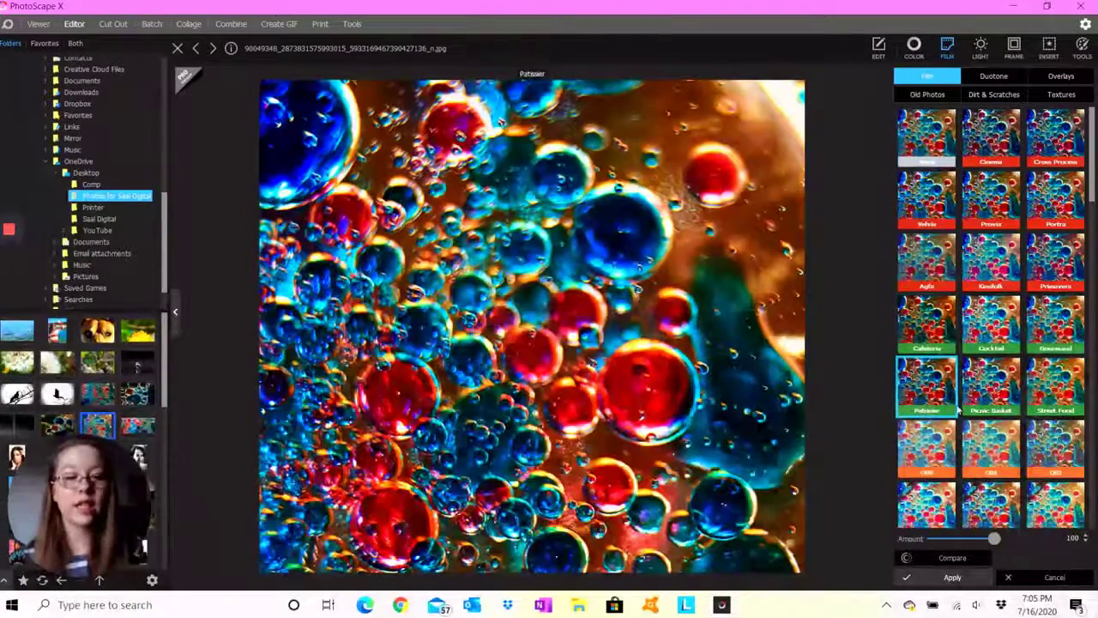
left_click(994, 76)
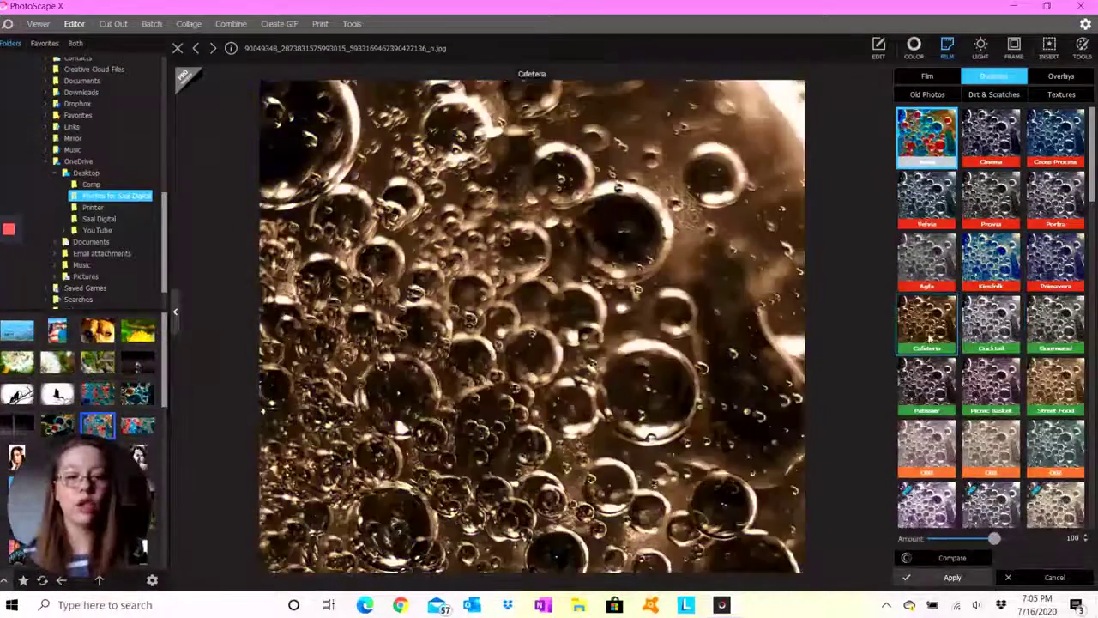
left_click(926, 382)
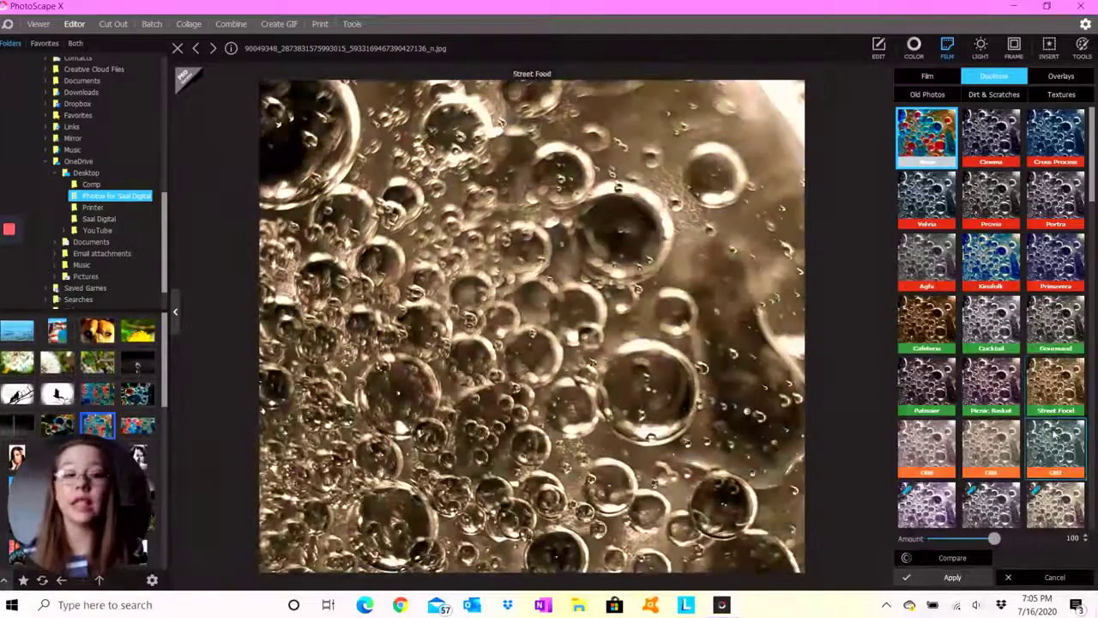
left_click(927, 448)
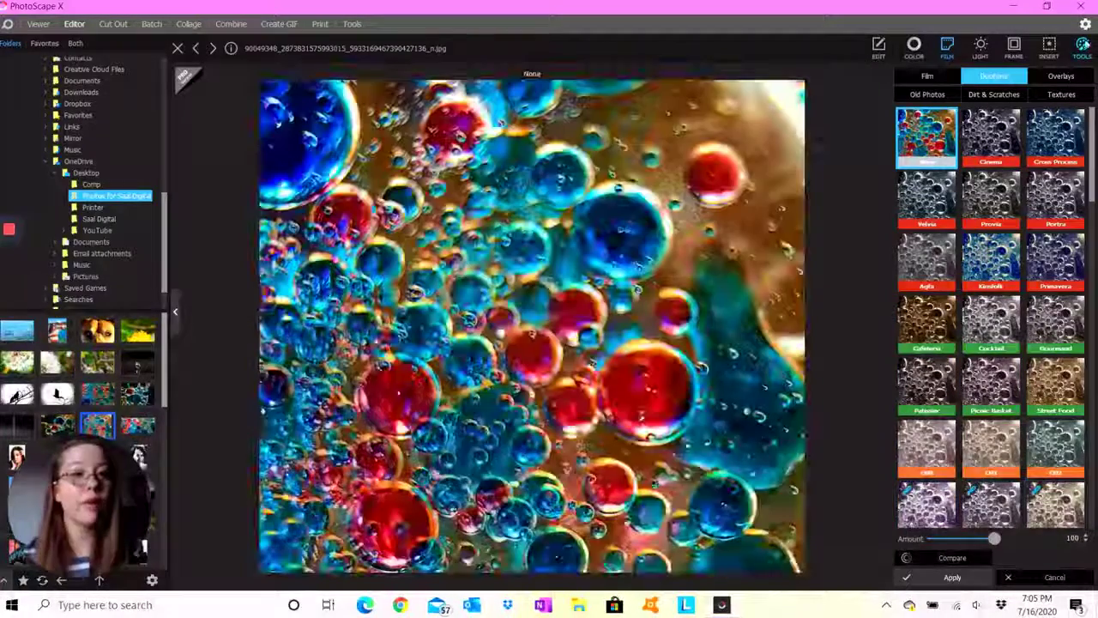
Browse the Overlays, Old Photos and Dirt & Scratches effects, previewing old photo A003 and scratch pattern 006.
left_click(1061, 76)
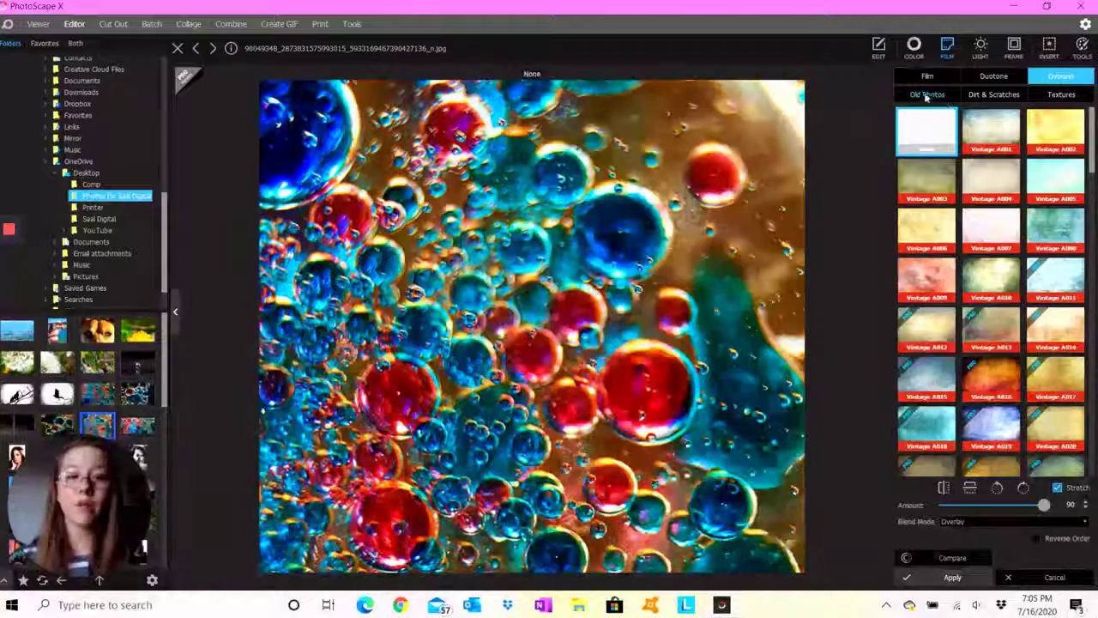
left_click(928, 94)
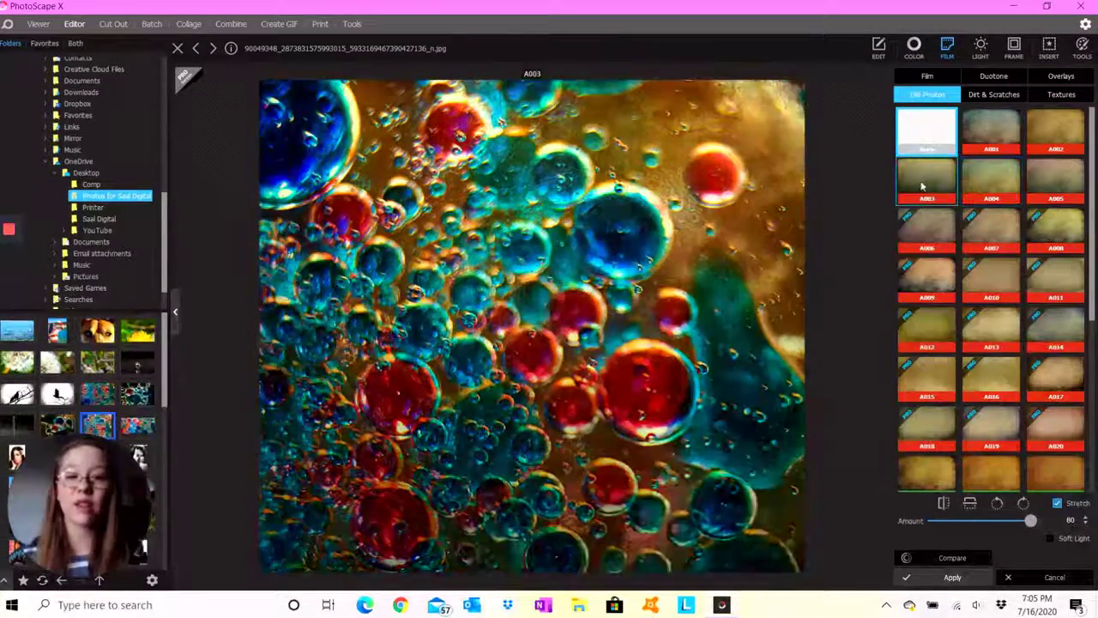
left_click(994, 94)
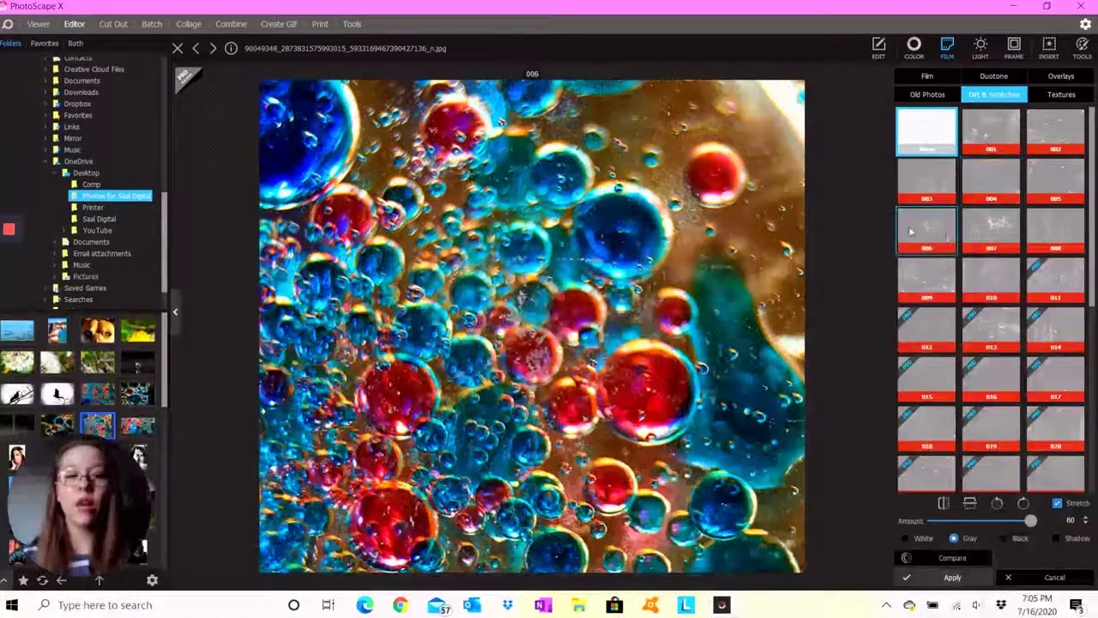
Preview the light effects 002 and 005 from the Lights collection on the photo.
left_click(981, 48)
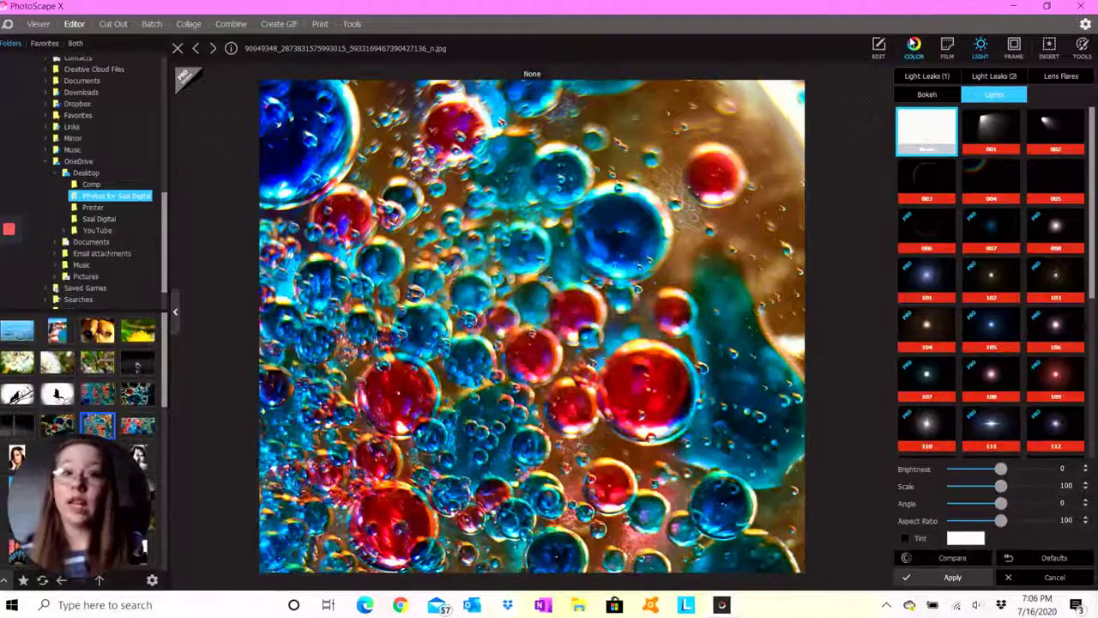
left_click(1059, 129)
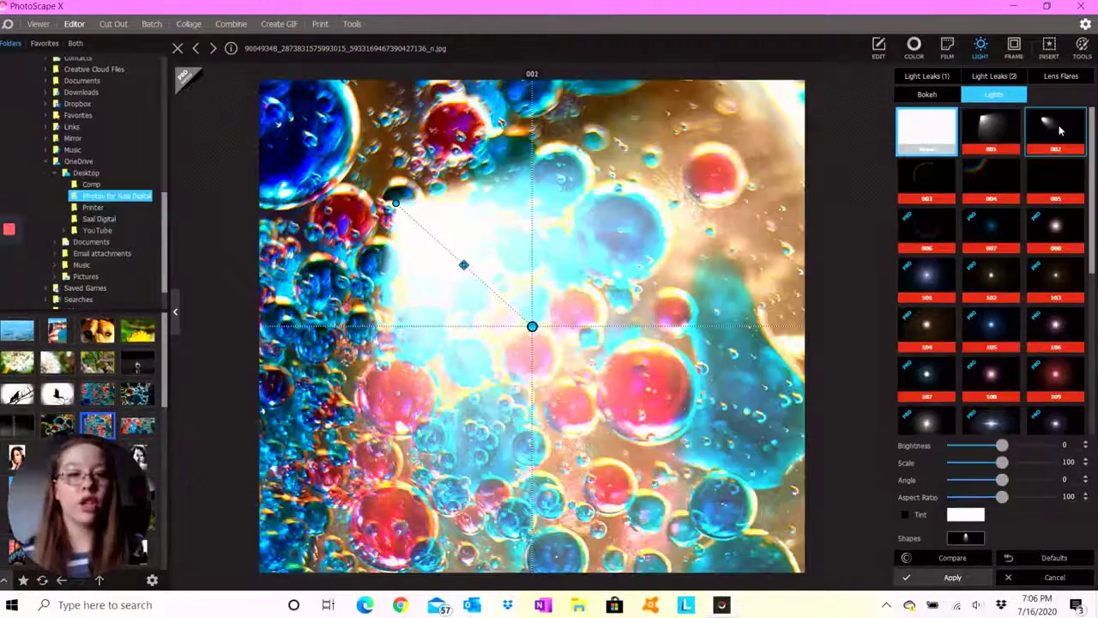
left_click(1063, 182)
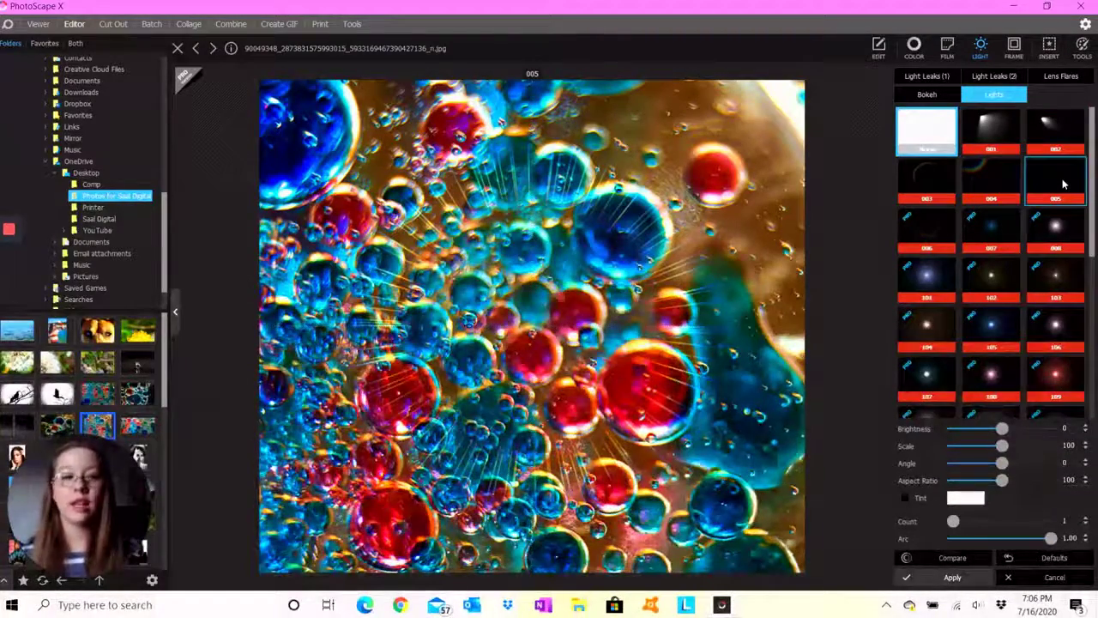
Preview light effects 004 and 001 from the Lights collection on the photo, with another look at 005.
left_click(968, 183)
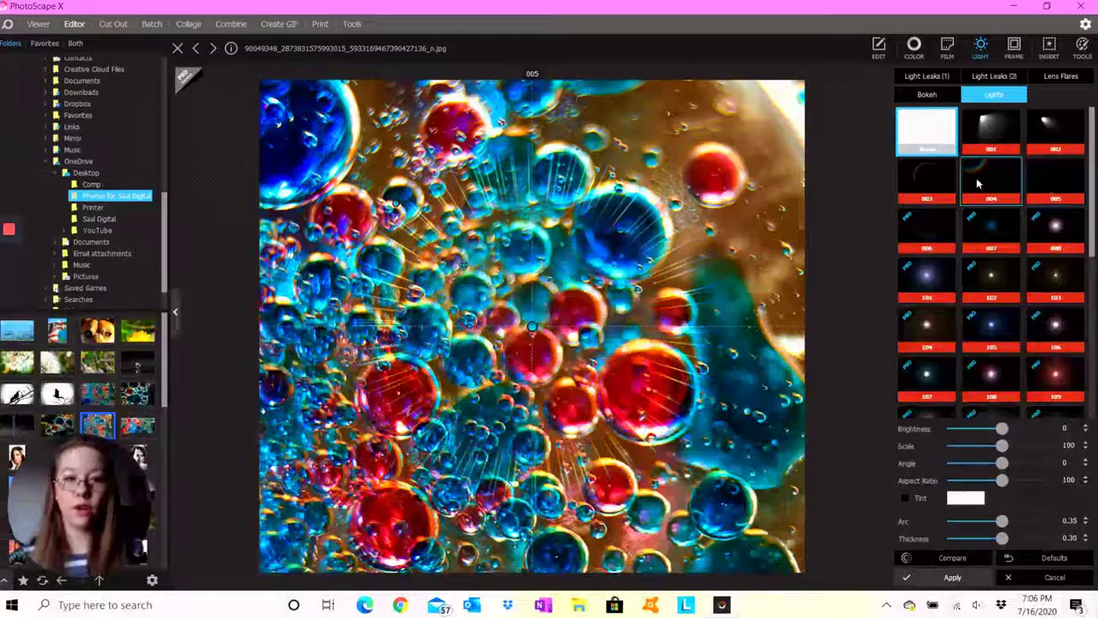
left_click(1055, 194)
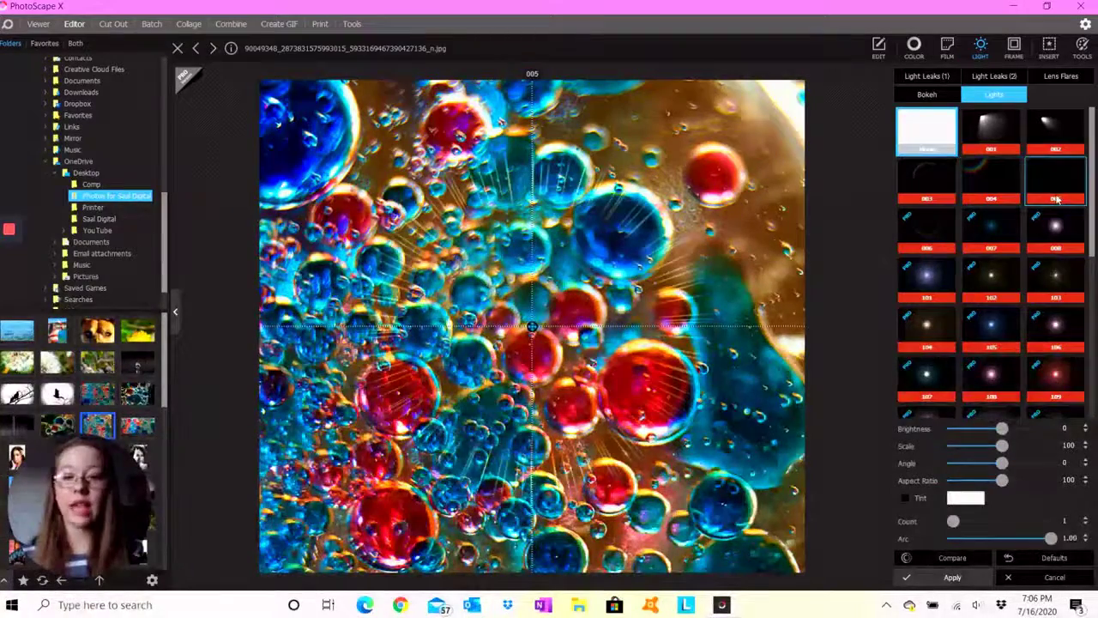
left_click(987, 133)
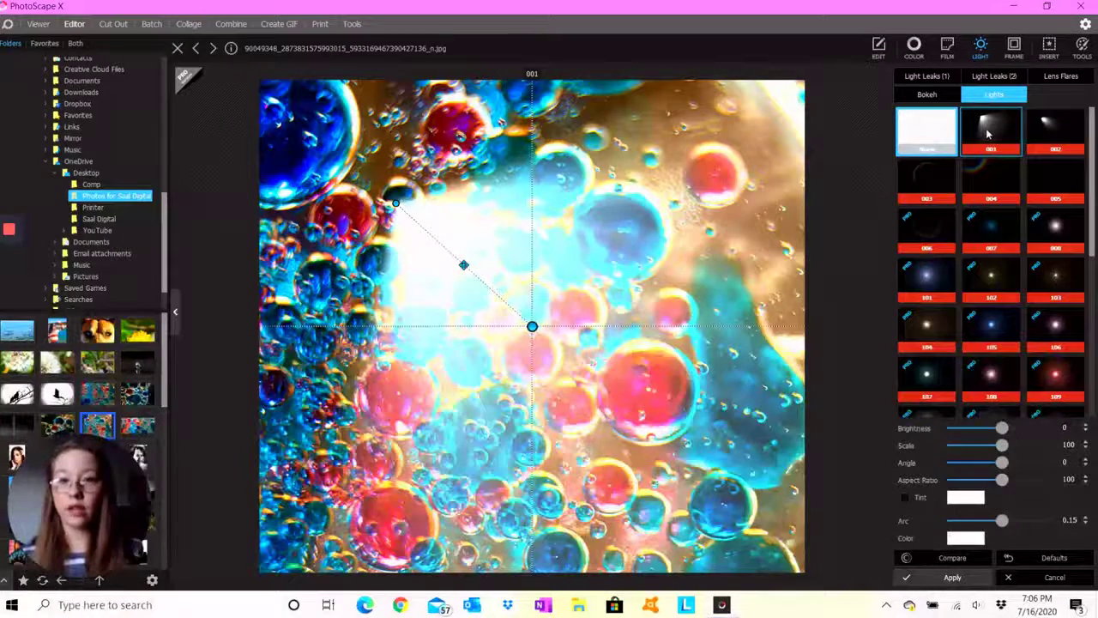
Look through the Borders and Frames styles, and preview the ornate four-pointed shape frame with an inner outline on the photo.
left_click(1015, 48)
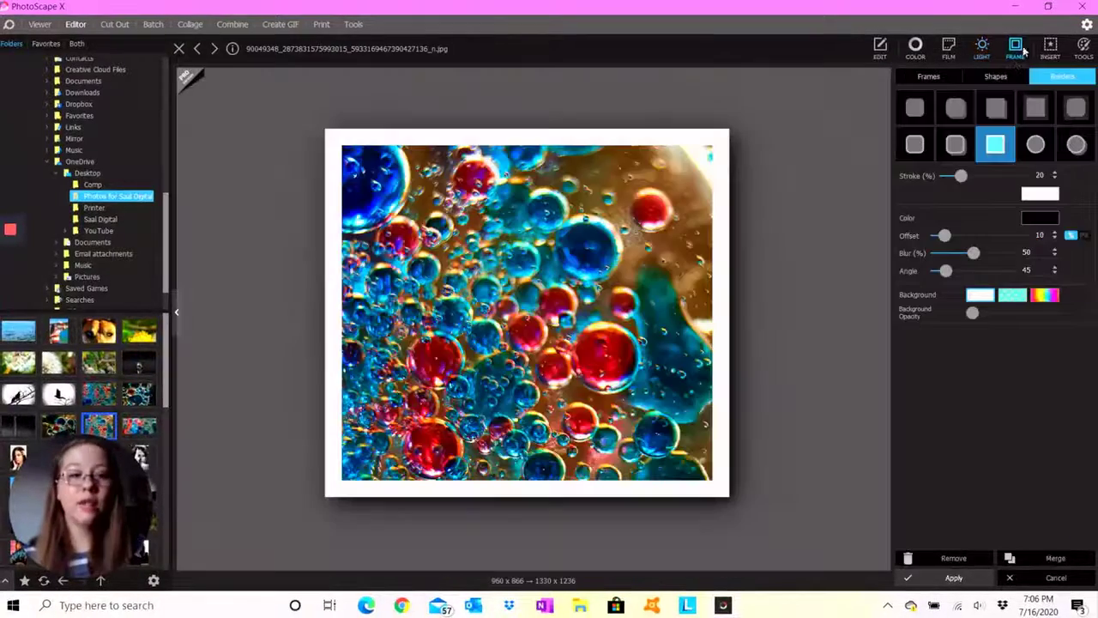
left_click(949, 78)
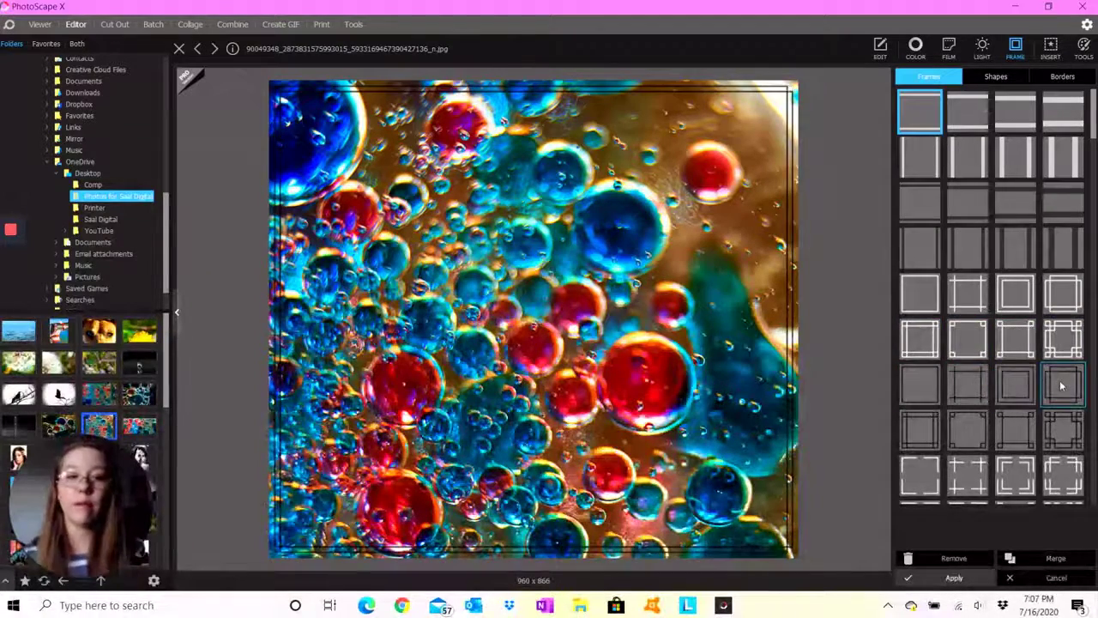
left_click(1000, 77)
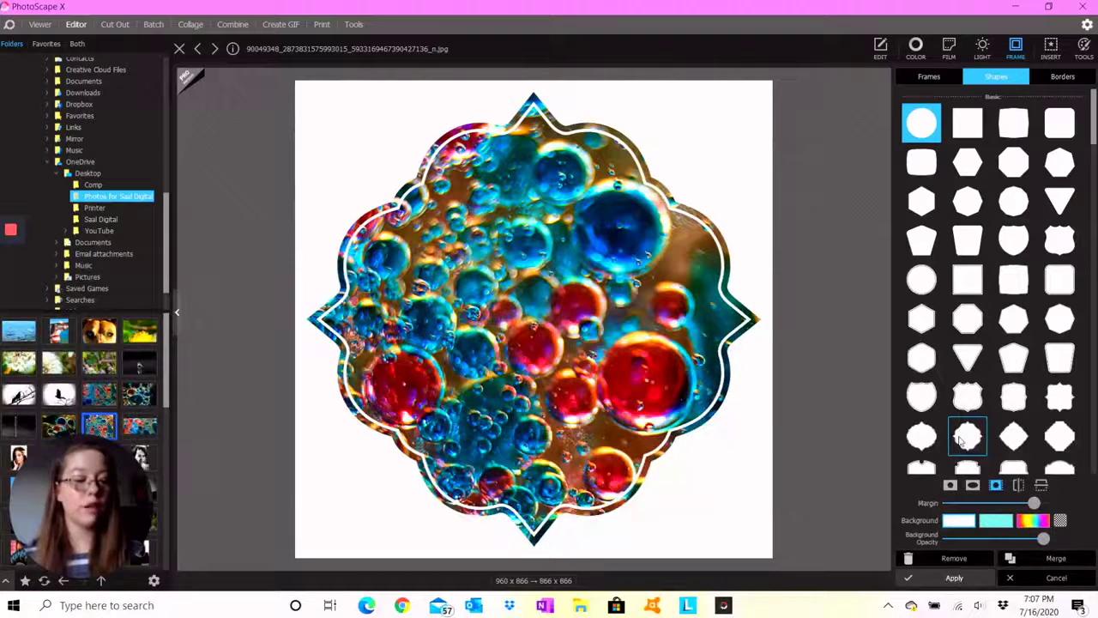
left_click(961, 439)
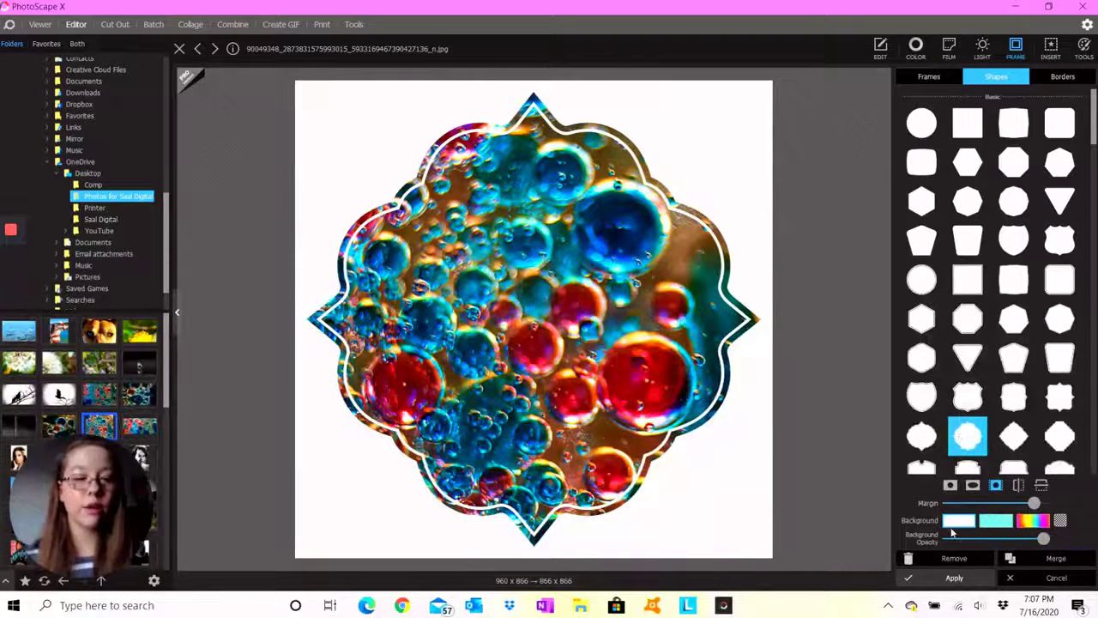
Preview gradient and polka-dot pattern backgrounds behind the shape frame, and leave the frame without applying it.
left_click(1045, 522)
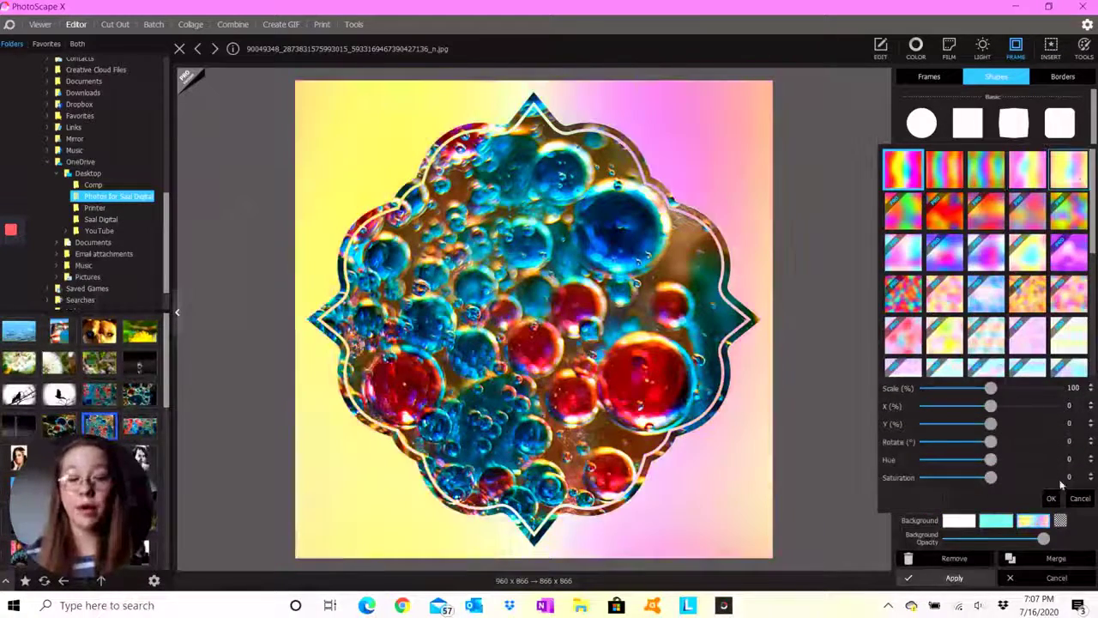
left_click(996, 520)
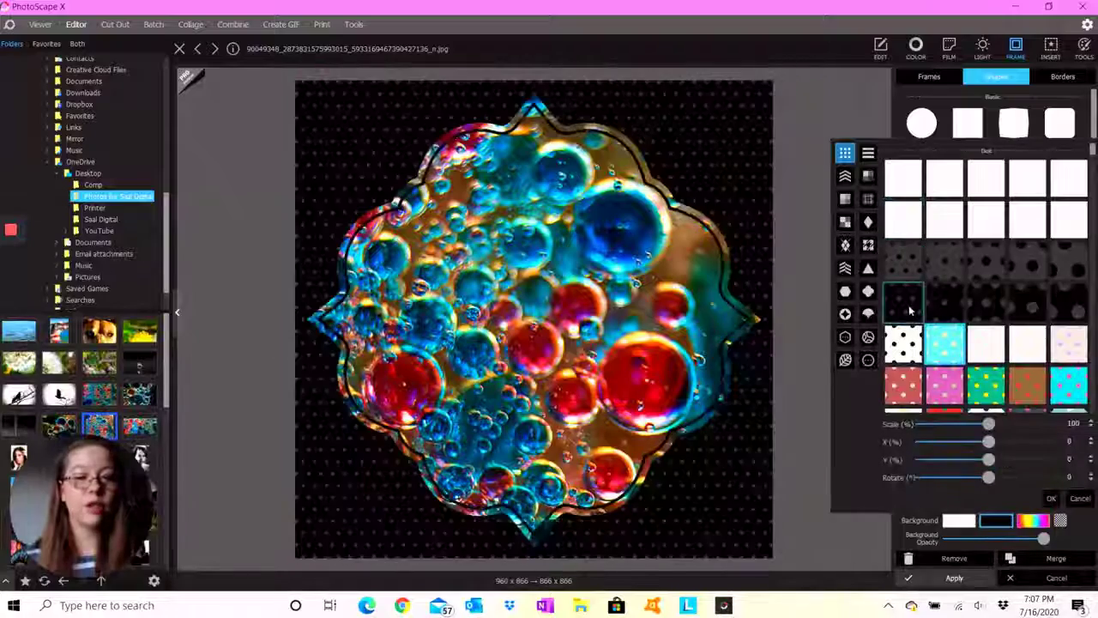
left_click(942, 260)
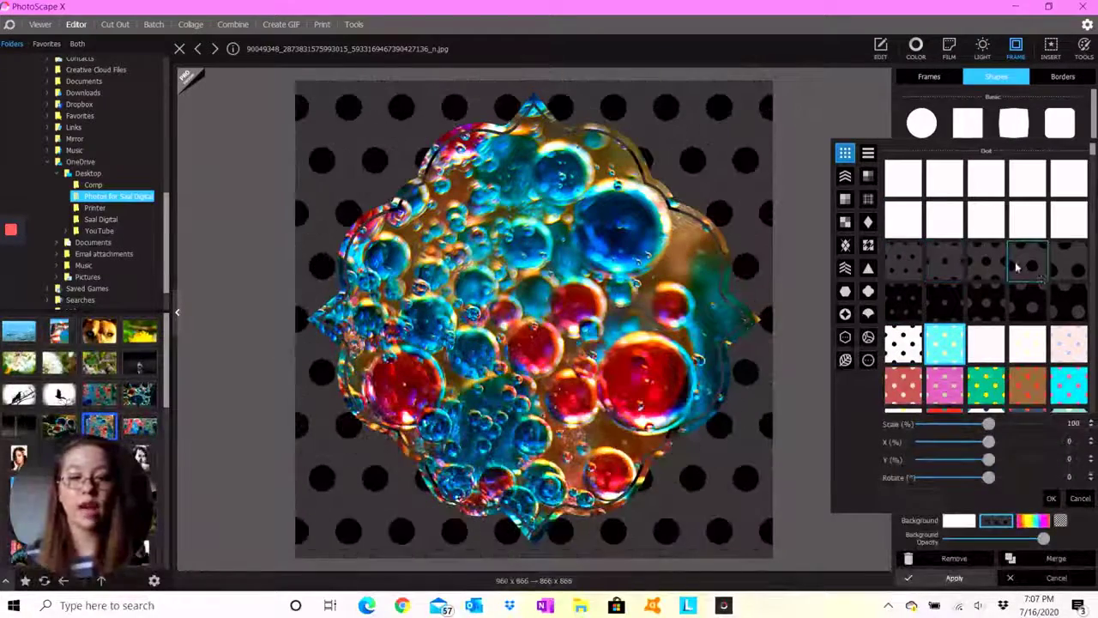
left_click(1068, 336)
left_click(1069, 385)
left_click(1028, 385)
left_click(986, 385)
left_click(945, 385)
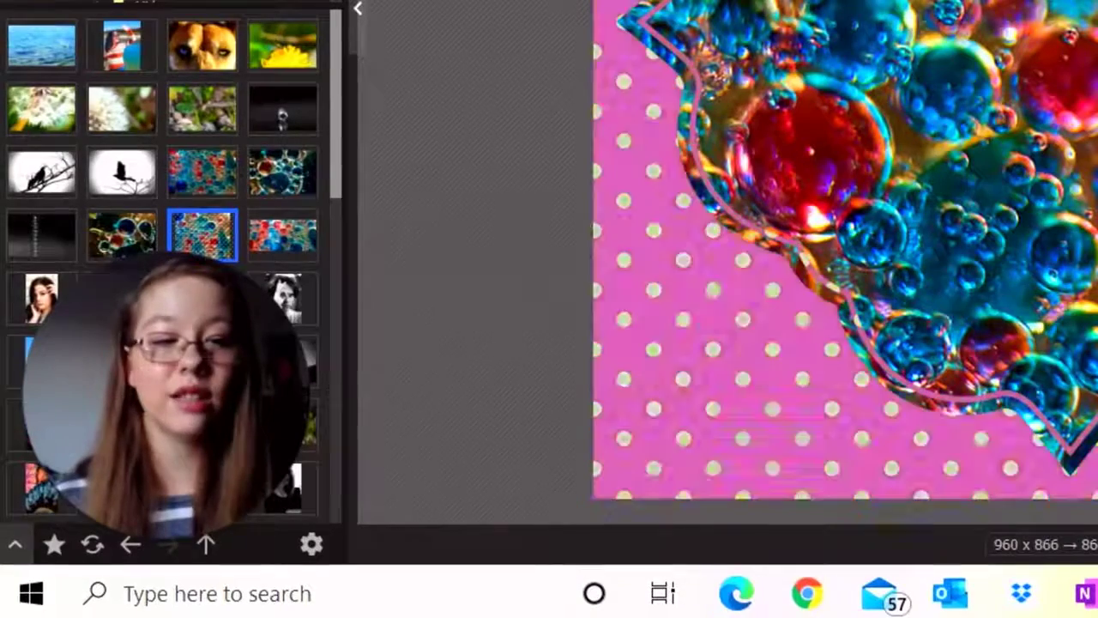
left_click(1097, 86)
left_click(1097, 86)
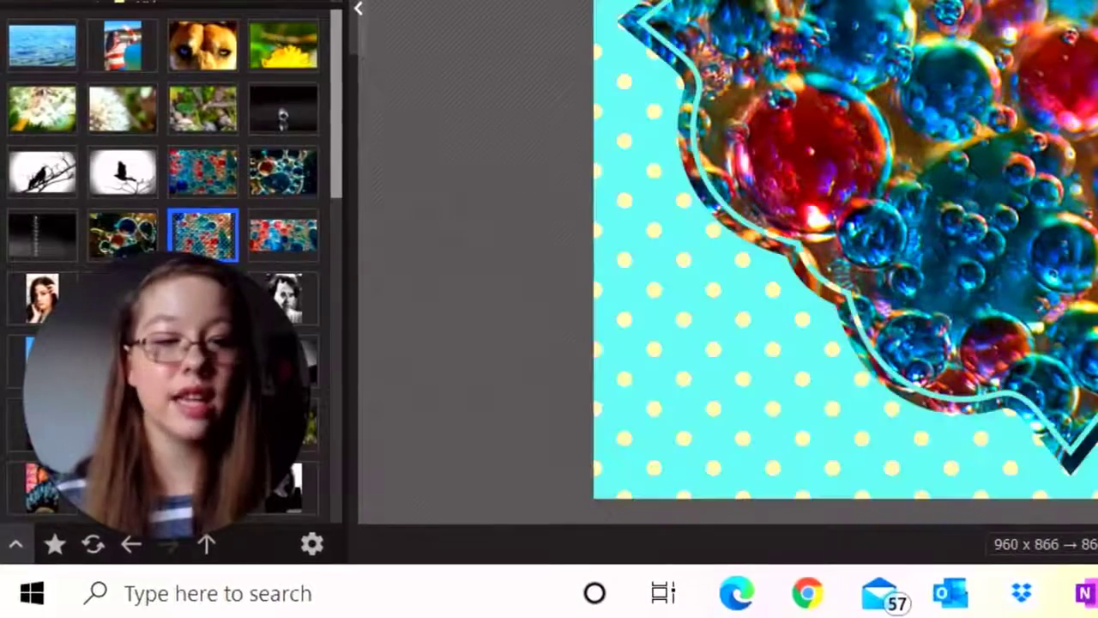
left_click(1097, 86)
left_click(1097, 86)
left_click(1097, 86)
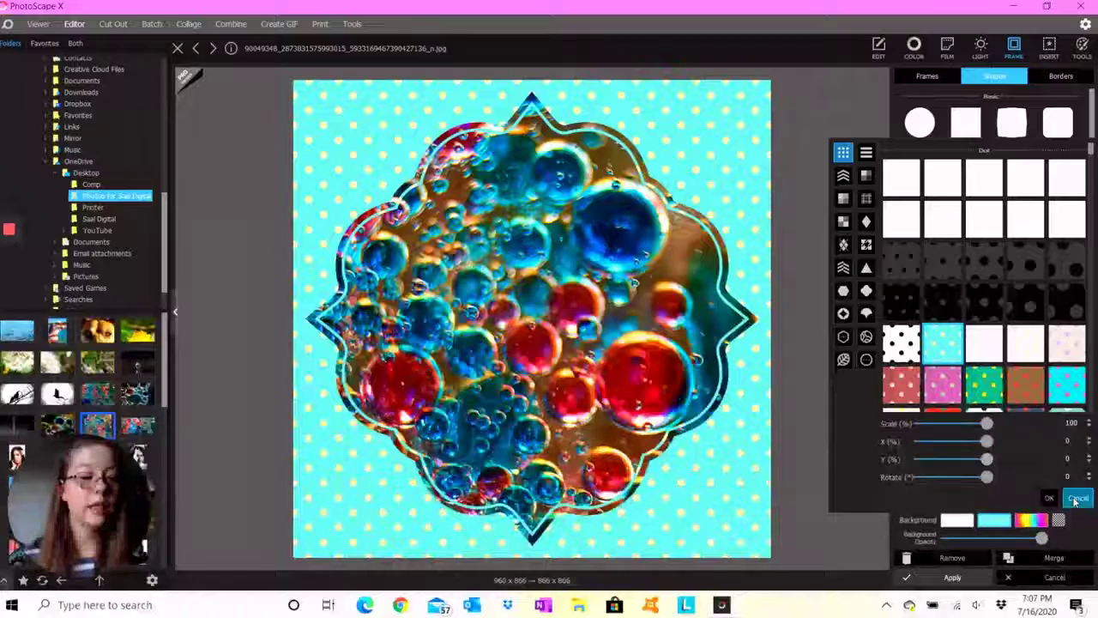
left_click(1064, 513)
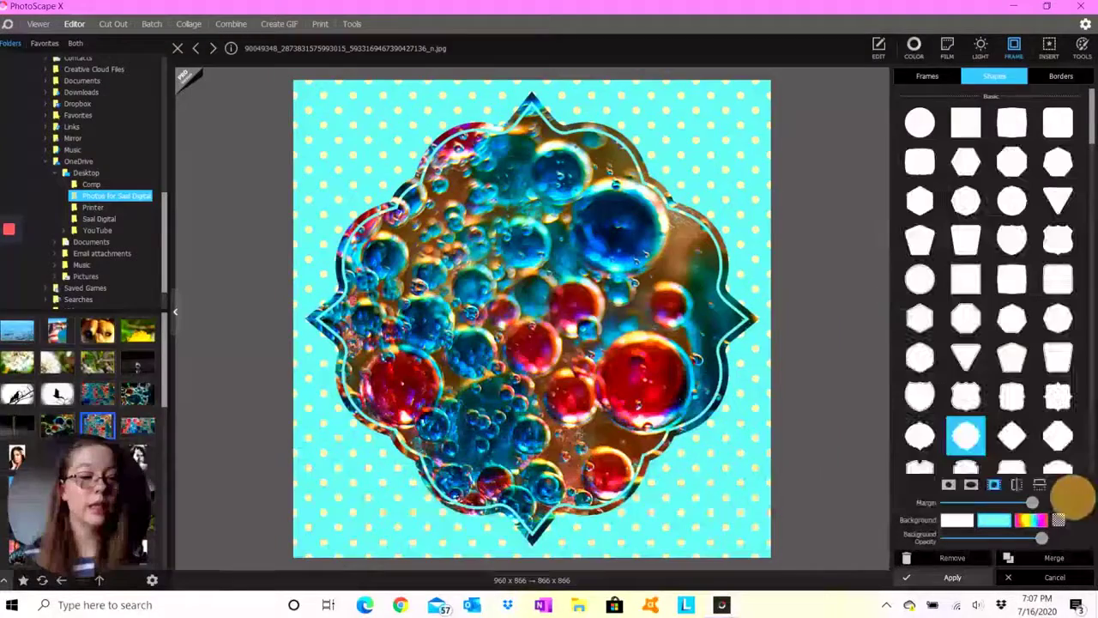
left_click(959, 522)
left_click(911, 455)
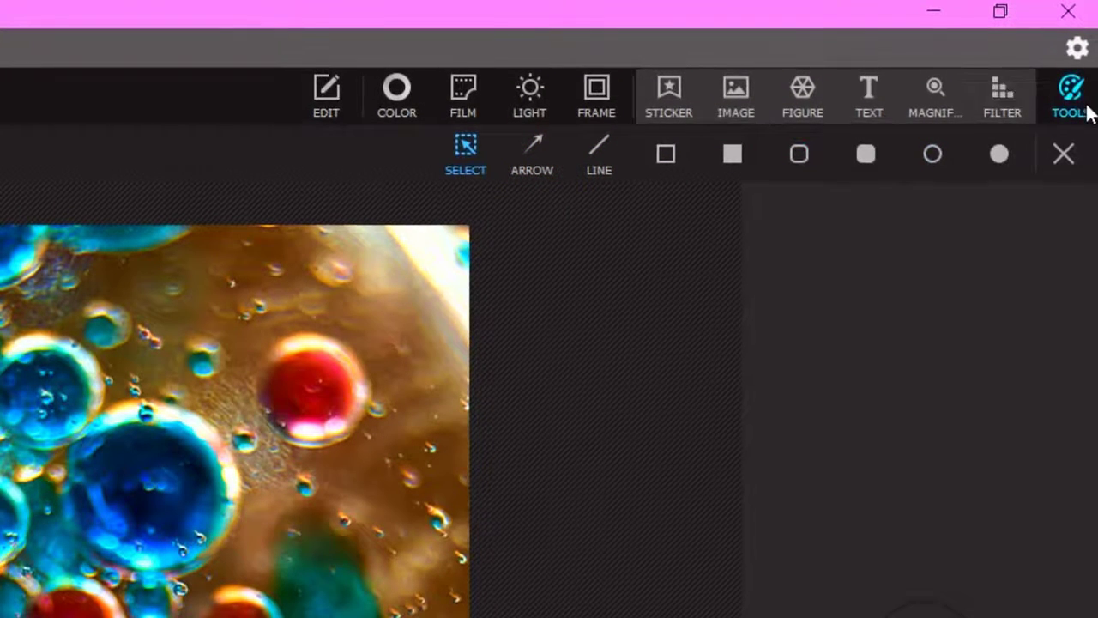
Browse the insertable stickers, images, figures and text, closing the image picker without choosing a file.
left_click(649, 96)
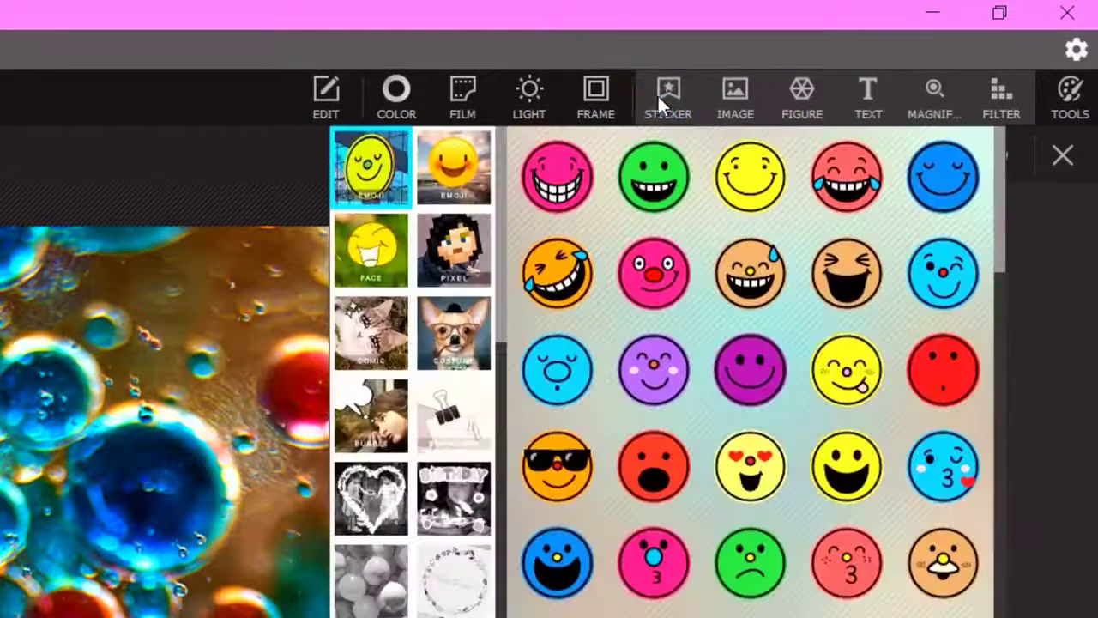
left_click(738, 97)
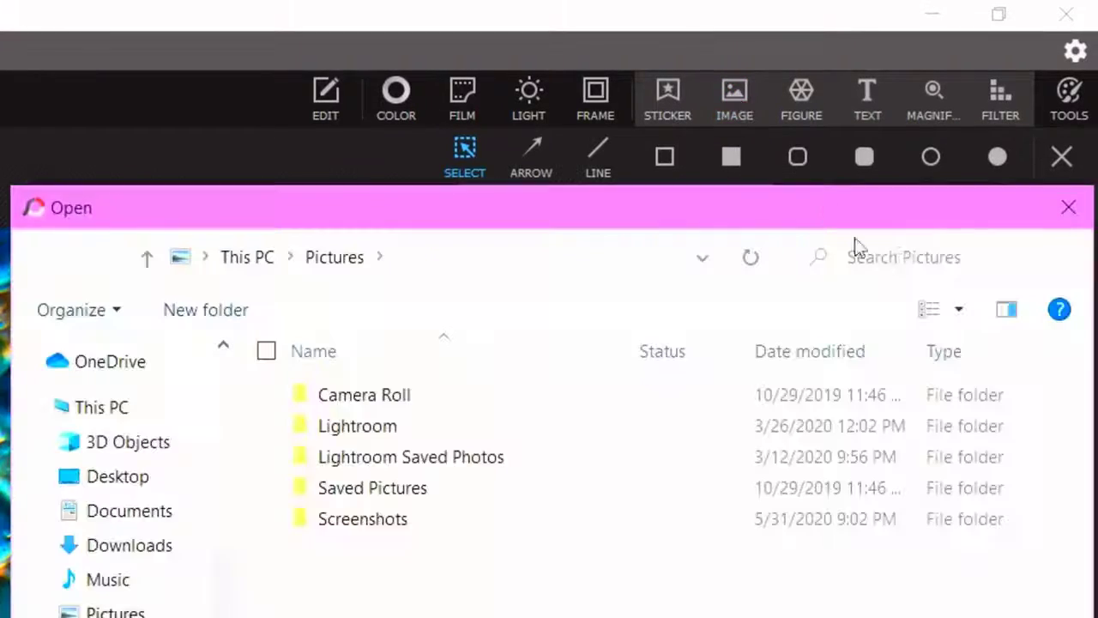
left_click(1067, 207)
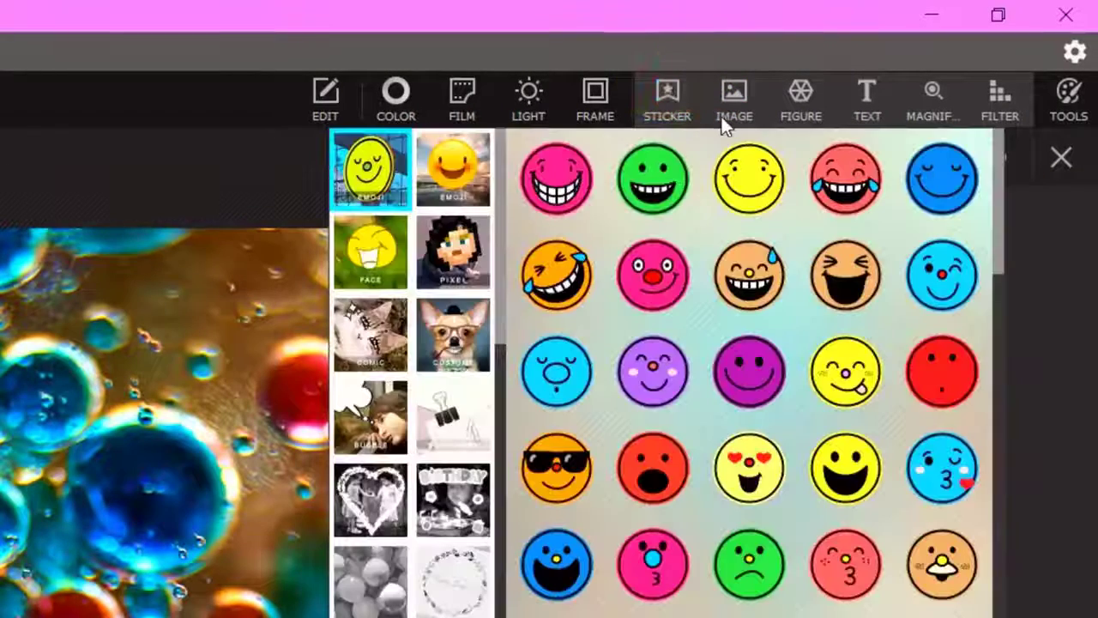
left_click(800, 109)
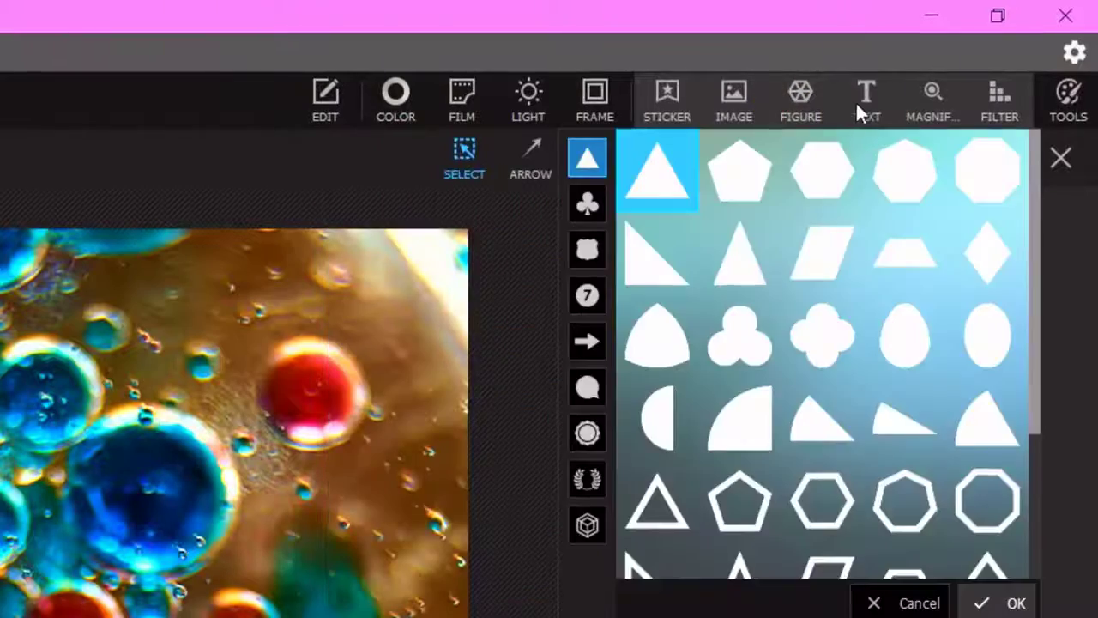
left_click(867, 108)
Try a round white-outlined magnifier at 200% scale over the central bubbles, and exit the insert tools.
left_click(934, 103)
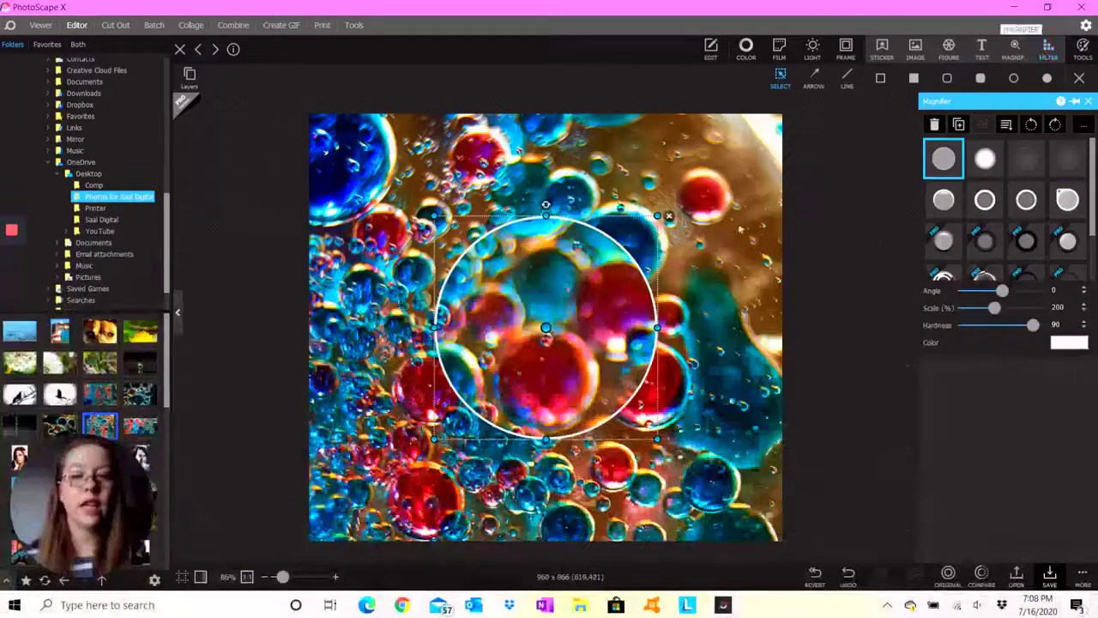
left_click_drag(571, 331, 544, 341)
left_click(1079, 78)
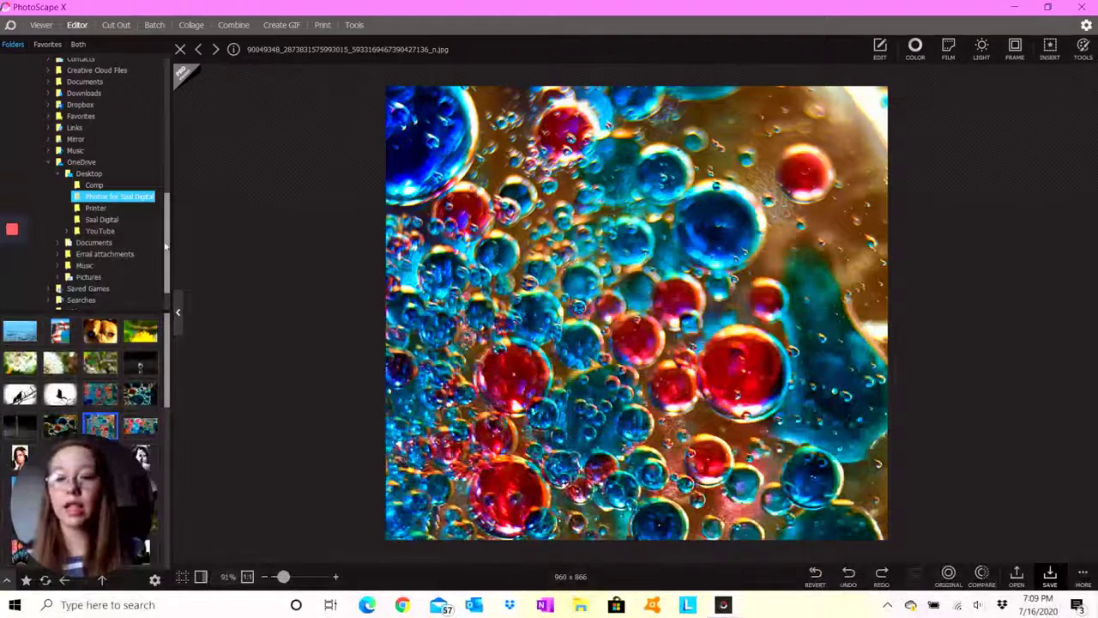
Examine the save options and compare the JPEG preview up close at quality 100, leaving without saving.
left_click(1052, 580)
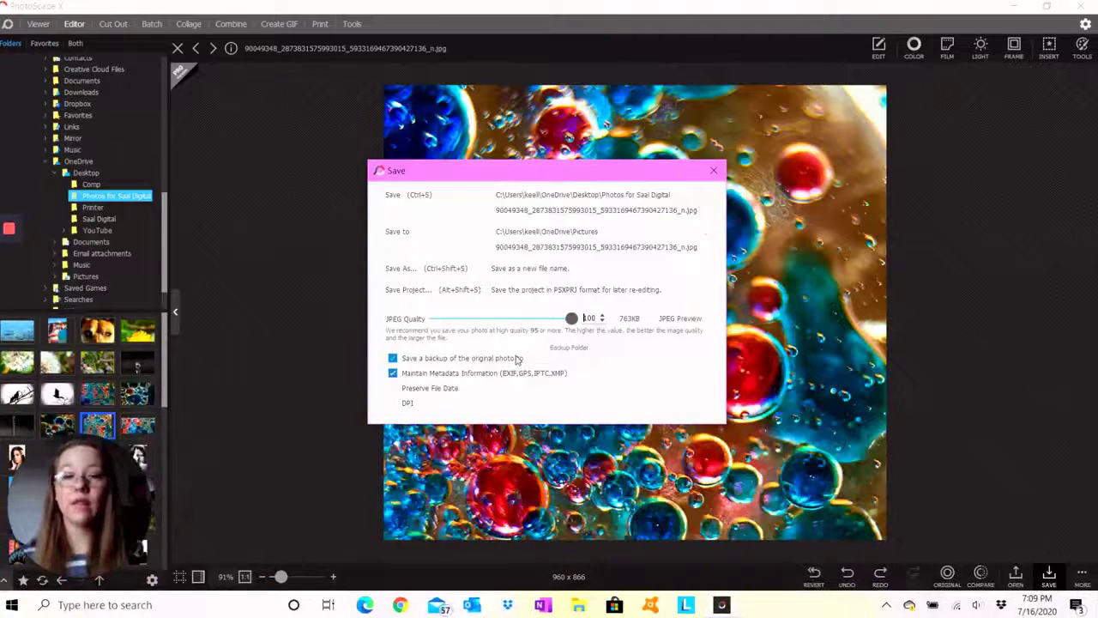
left_click(677, 319)
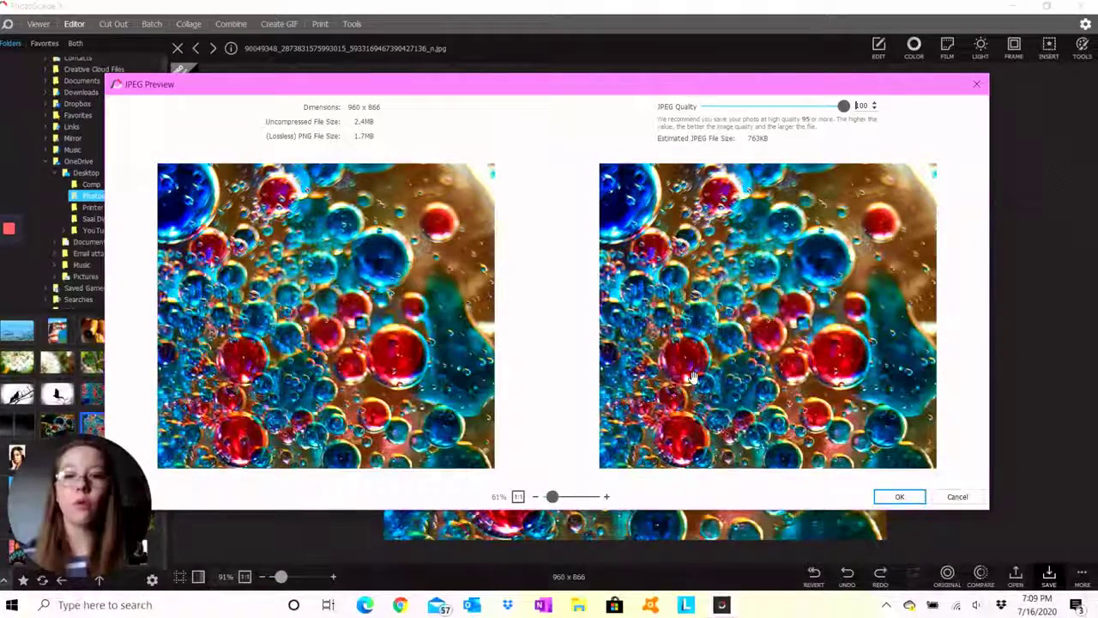
left_click_drag(562, 502, 572, 501)
left_click_drag(683, 428, 643, 351)
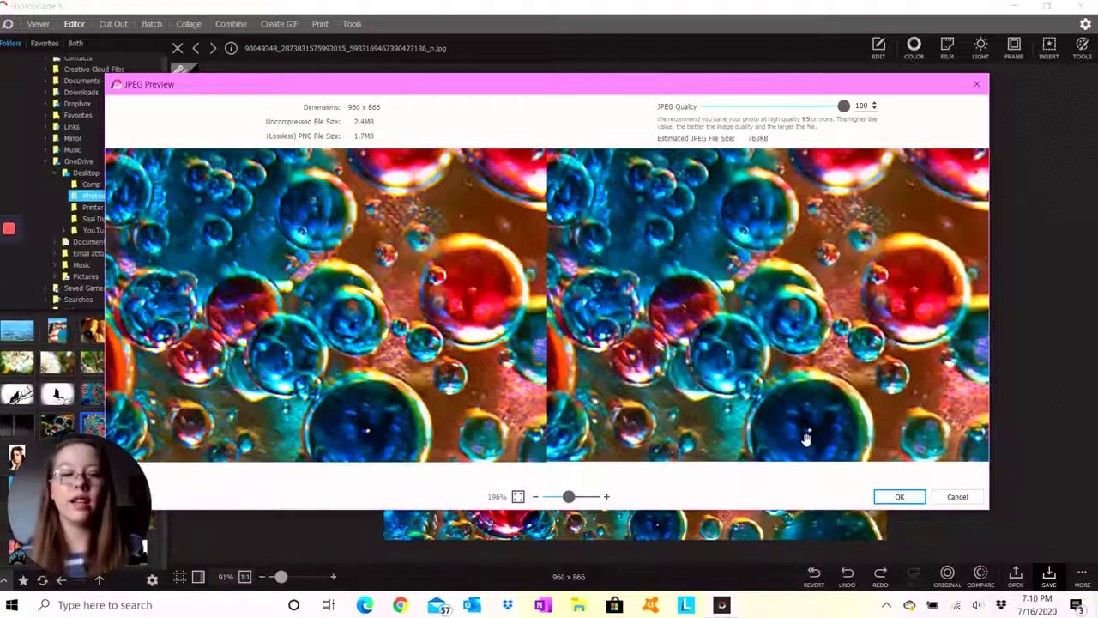
left_click(952, 496)
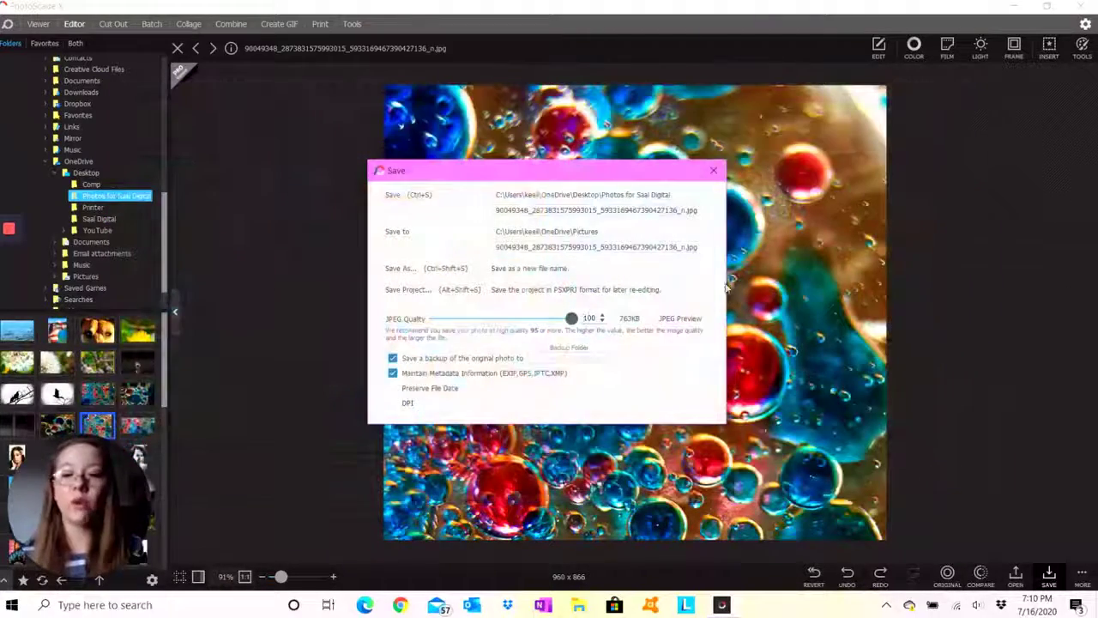
left_click(713, 170)
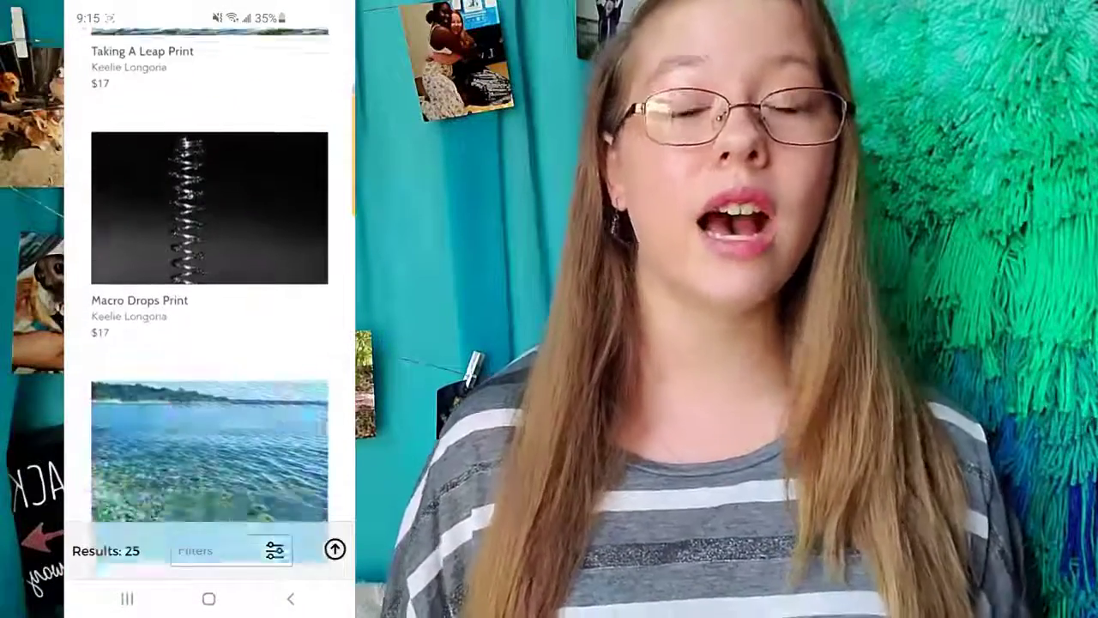
Look through the photographer's print listings in the Fine Art America shop, from landscapes and macro drops to flowers and insects.
scroll(210, 308, "down", 5)
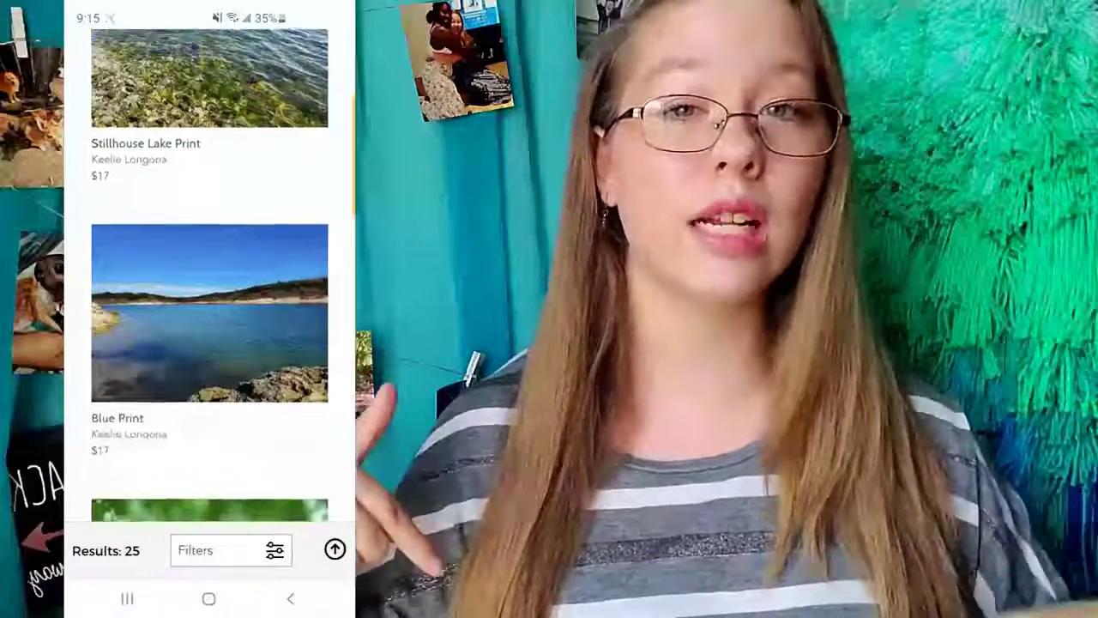
scroll(209, 309, "down", 3)
scroll(210, 309, "down", 5)
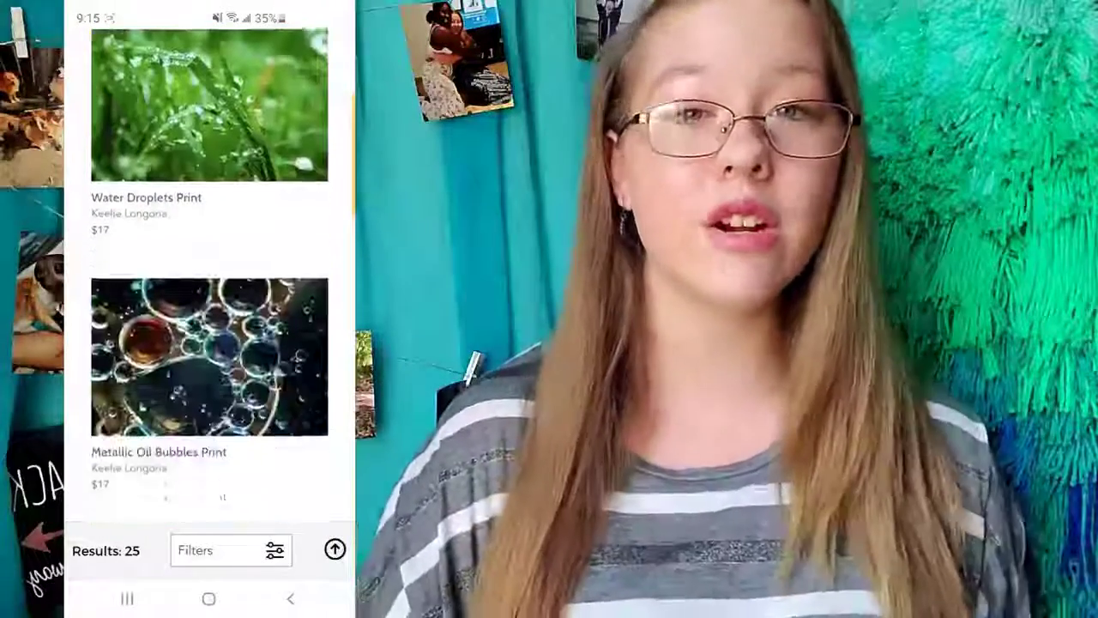
scroll(209, 309, "down", 3)
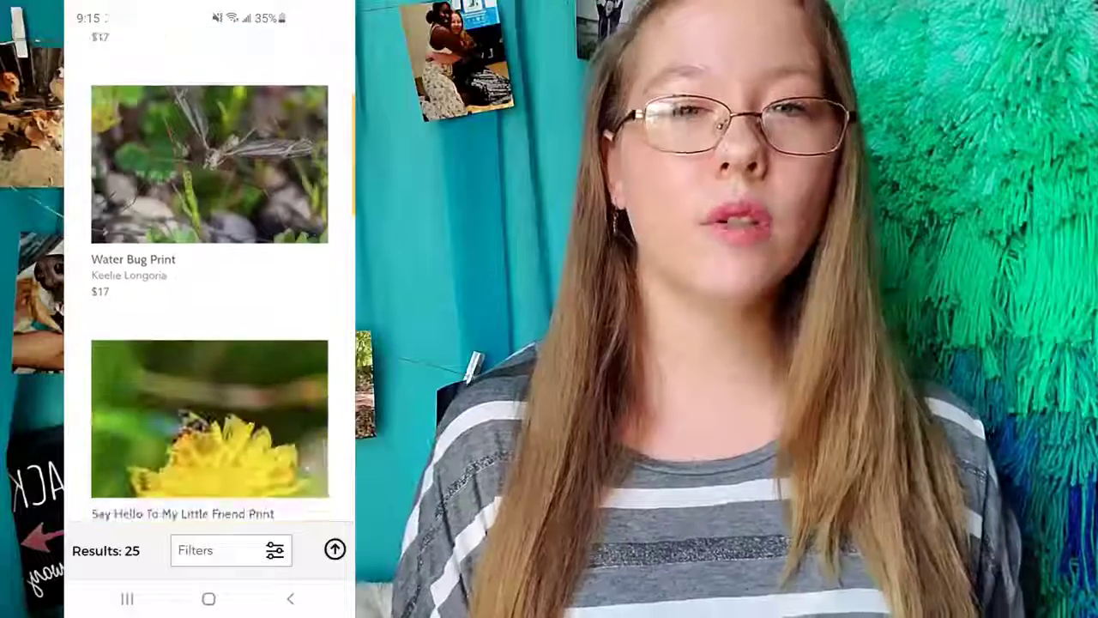
scroll(209, 309, "down", 5)
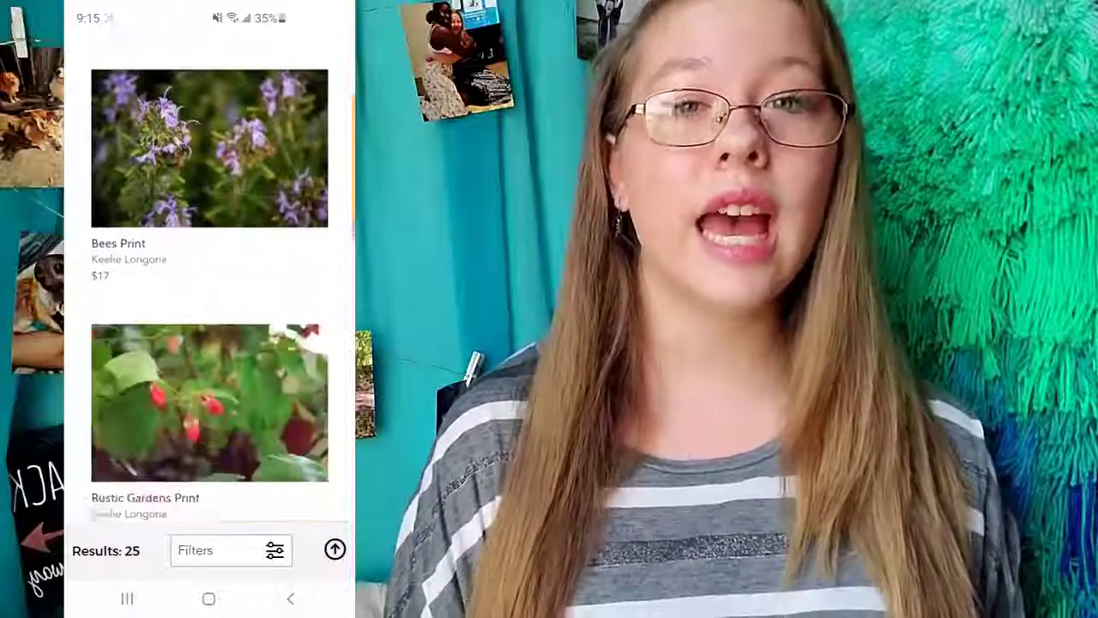
scroll(210, 309, "down", 2)
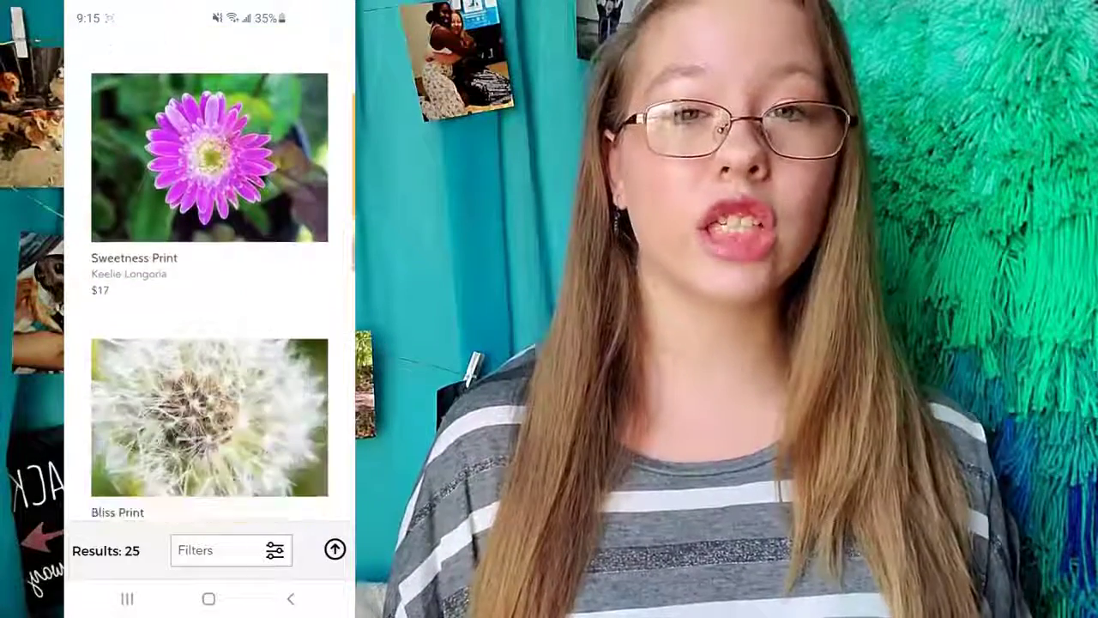
scroll(209, 309, "down", 2)
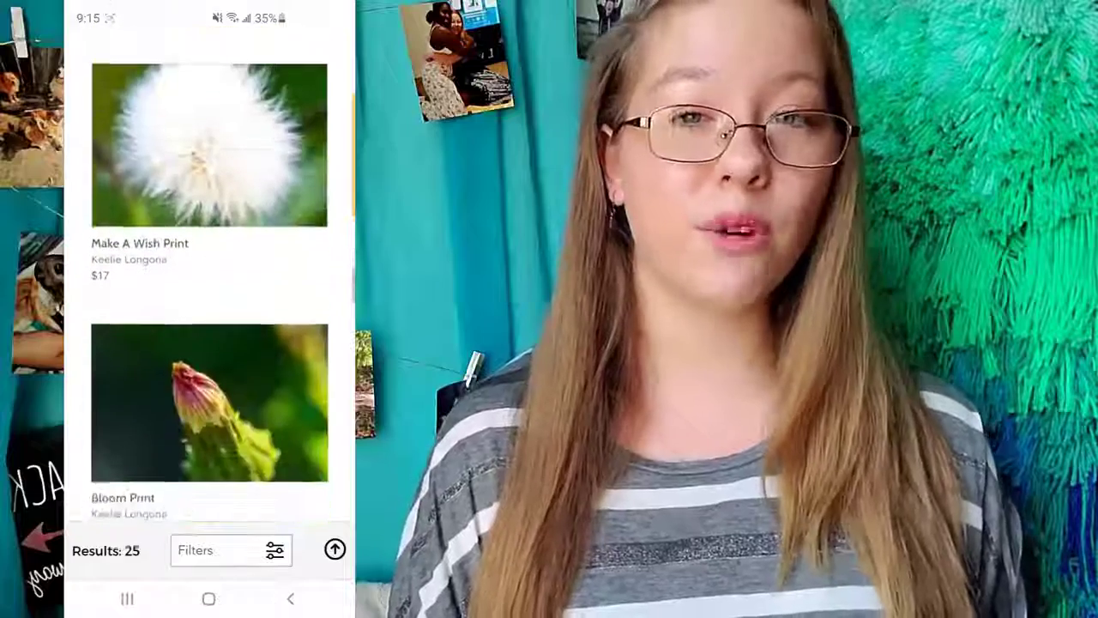
scroll(210, 309, "down", 3)
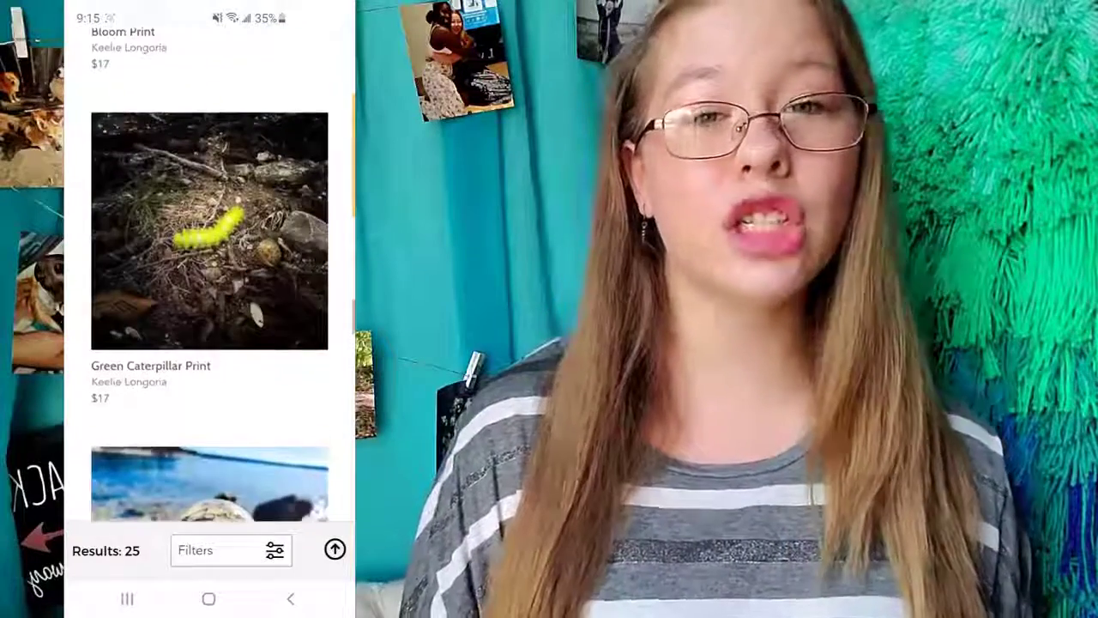
Filter the shop's apparel products to Face Masks and look through the resulting designs.
left_click(230, 550)
left_click(114, 454)
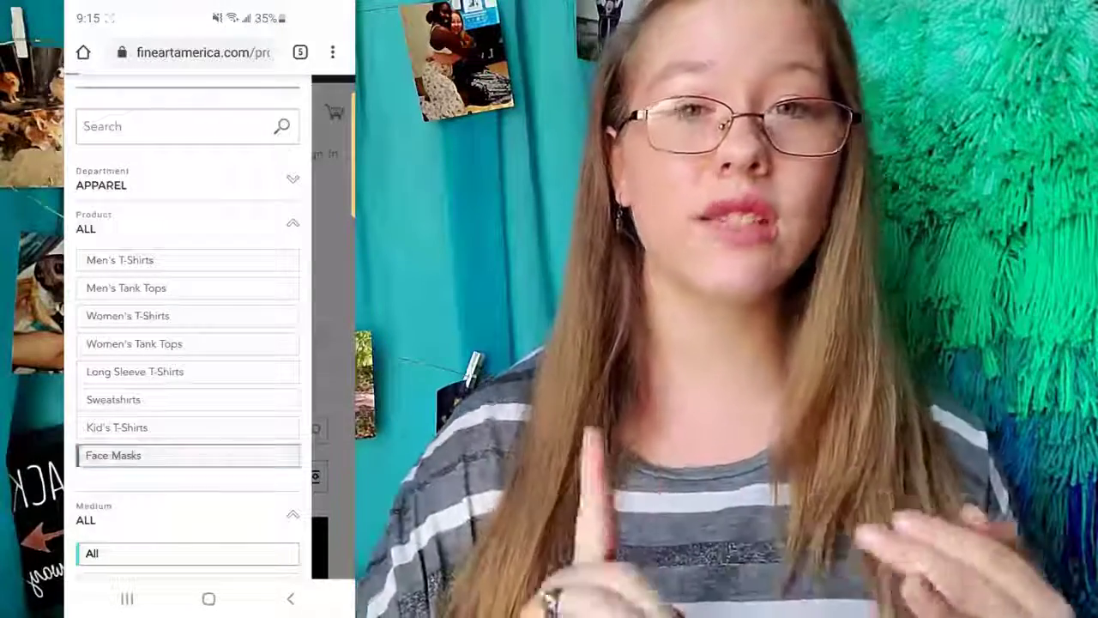
scroll(209, 344, "down", 5)
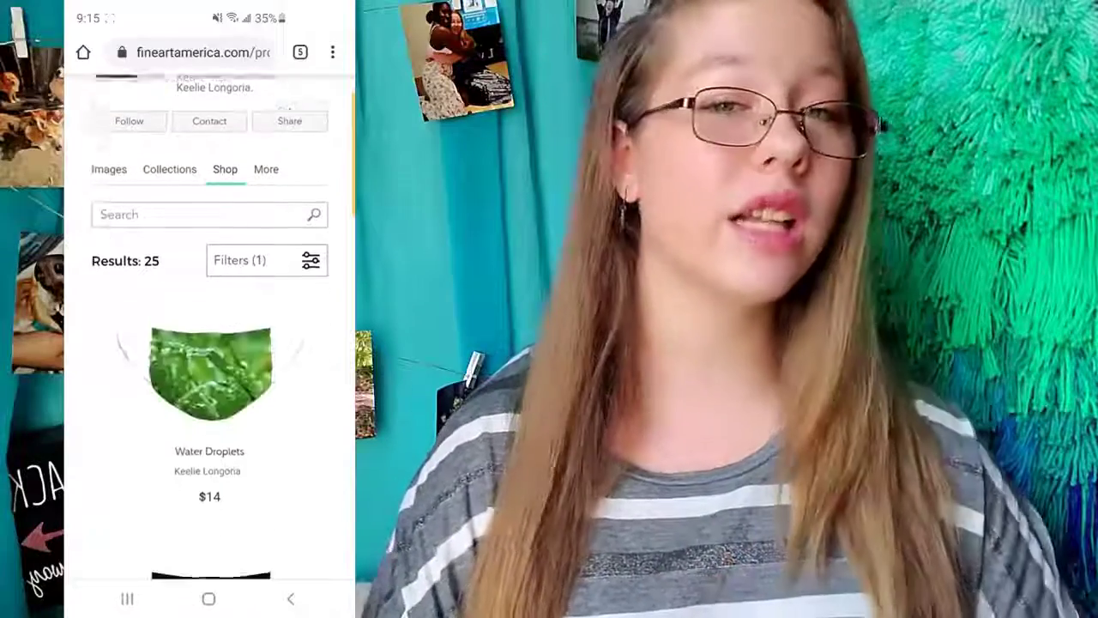
scroll(209, 343, "down", 2)
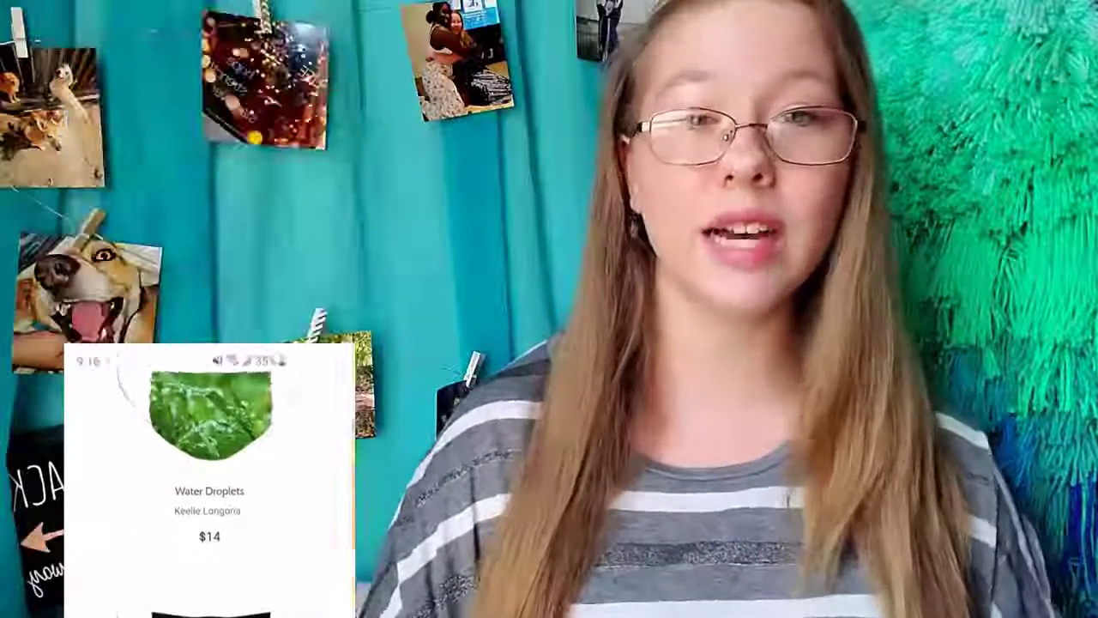